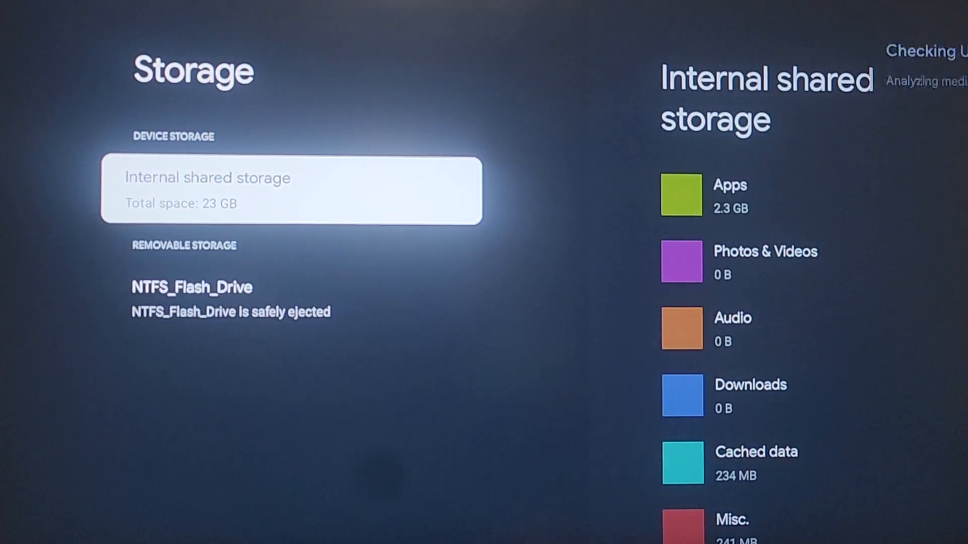
From the Google TV home screen, go to the Apps tab and search for MLUSB Mounter.
key("Down")
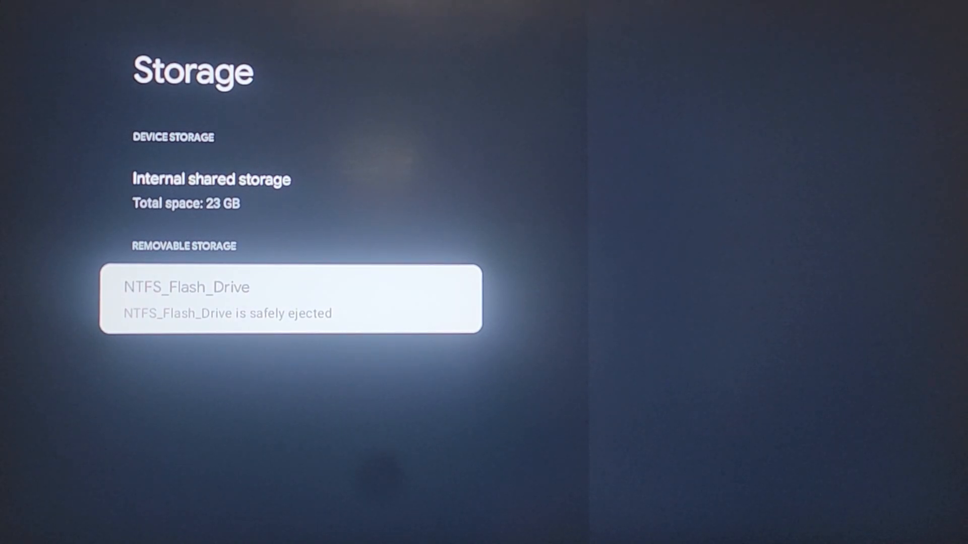
key("Home")
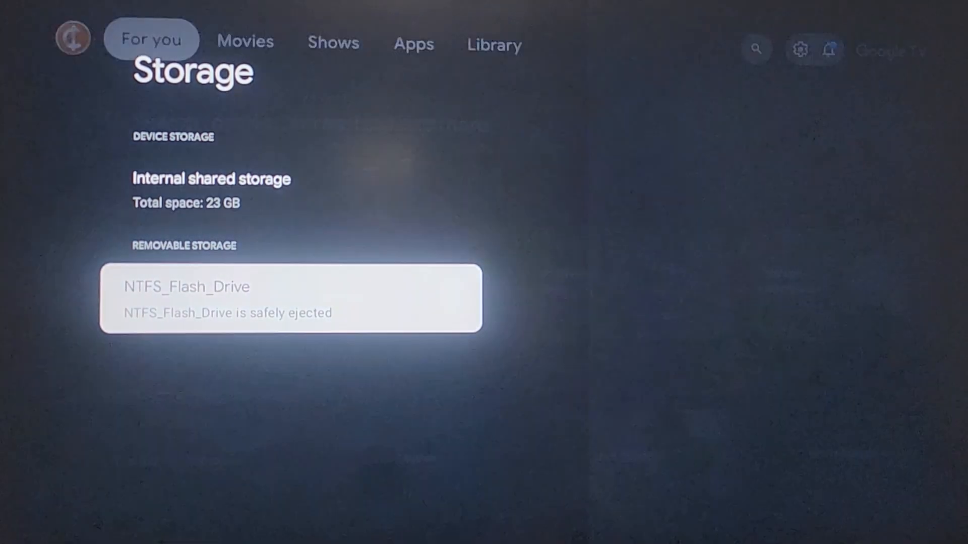
key("Right")
key("Right")
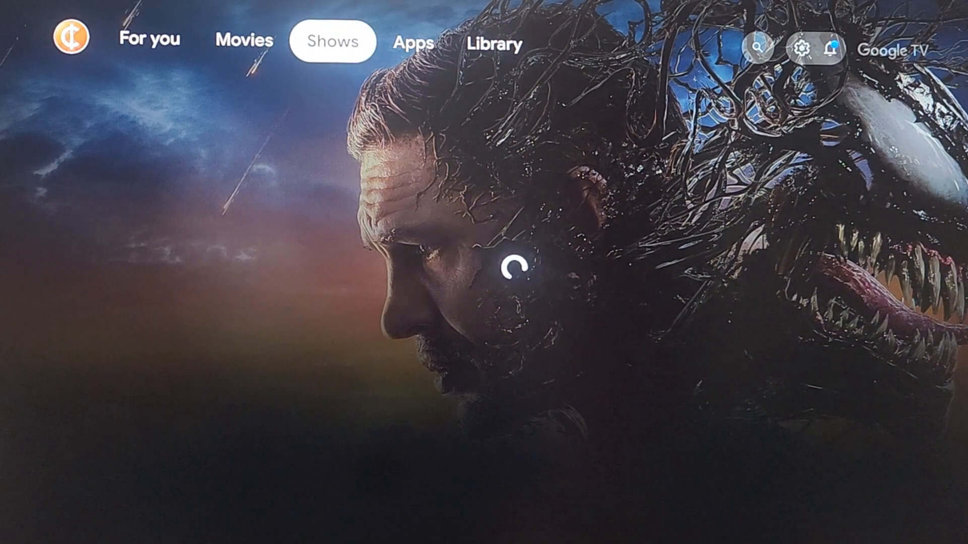
key("Right")
key("Down")
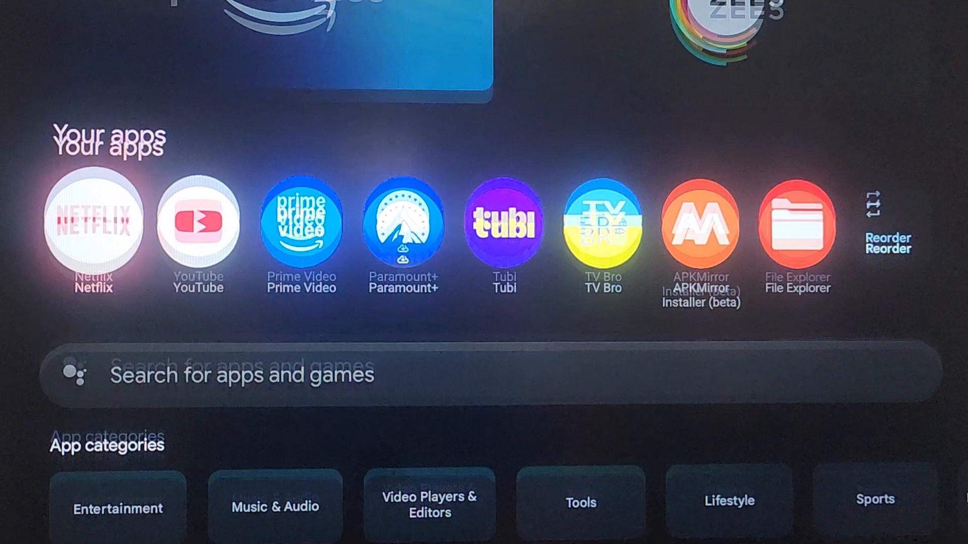
key("Down")
key("Return")
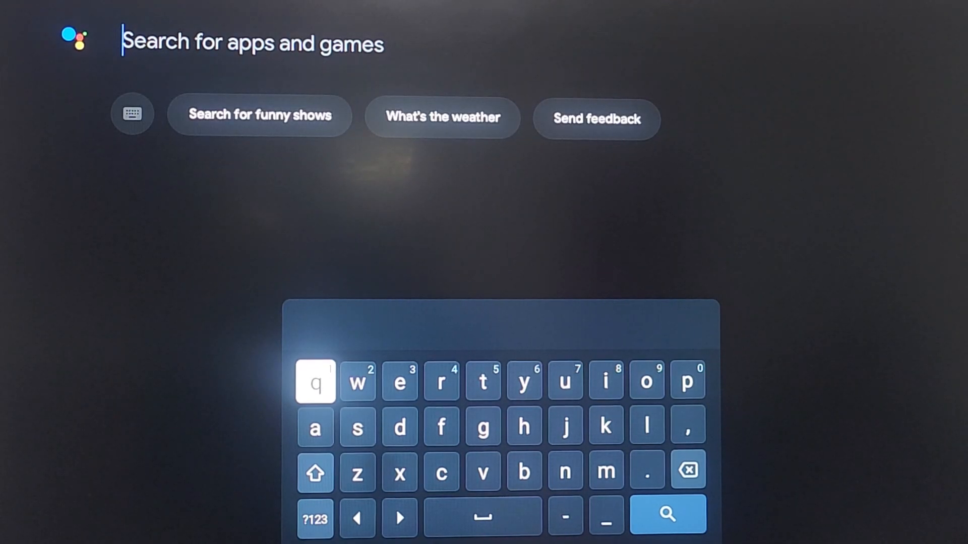
key("Escape")
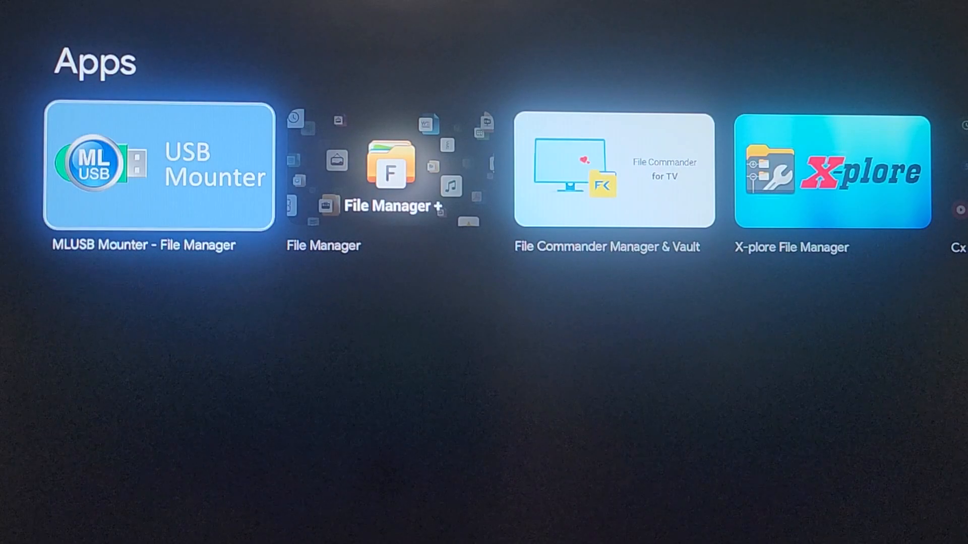
Install MLUSB Mounter - File Manager from its app details page.
key("Return")
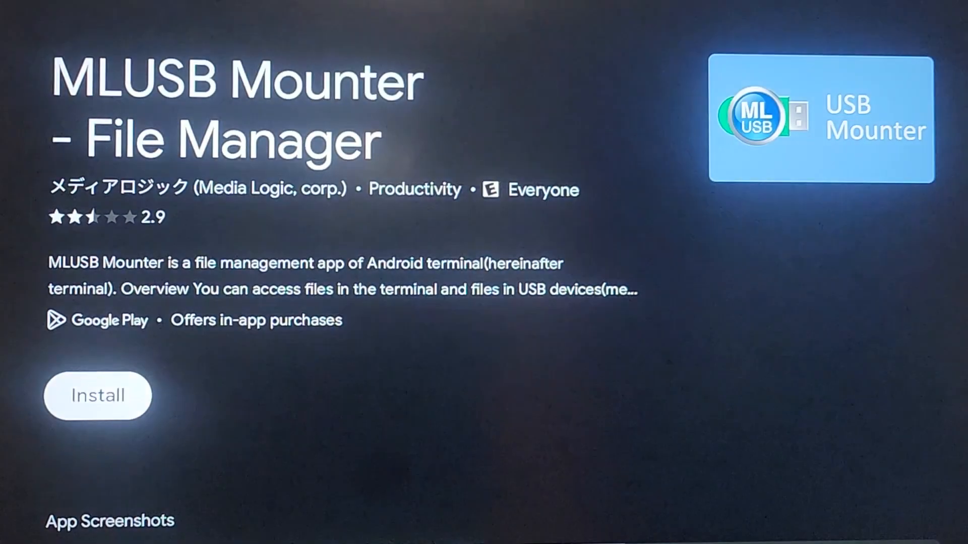
key("Return")
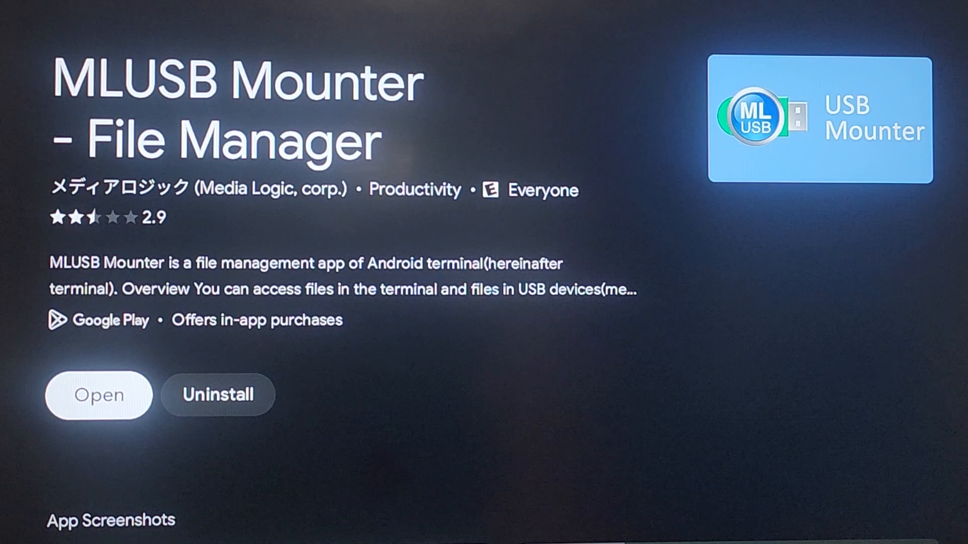
Launch MLUSB Mounter, acknowledge its permission notices and allow media access.
key("Return")
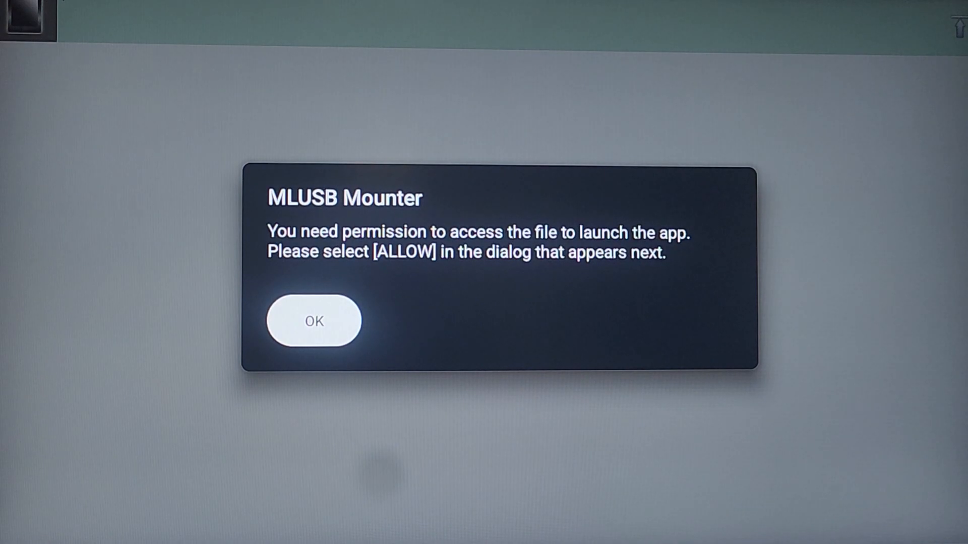
key("Return")
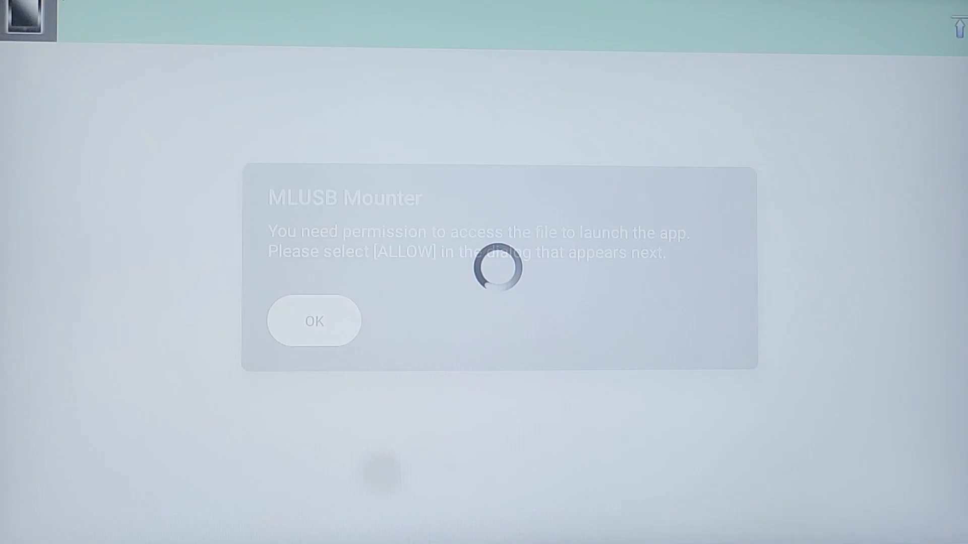
key("Return")
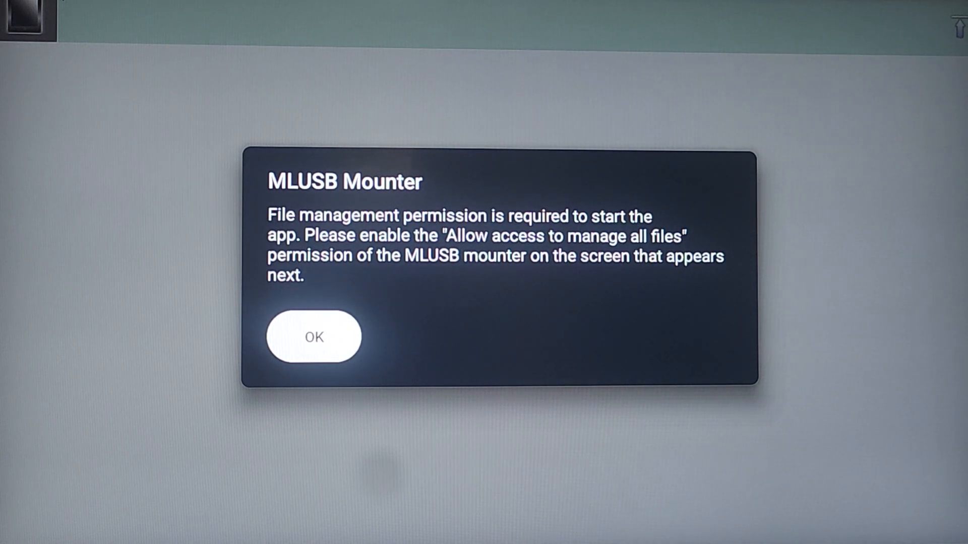
key("Return")
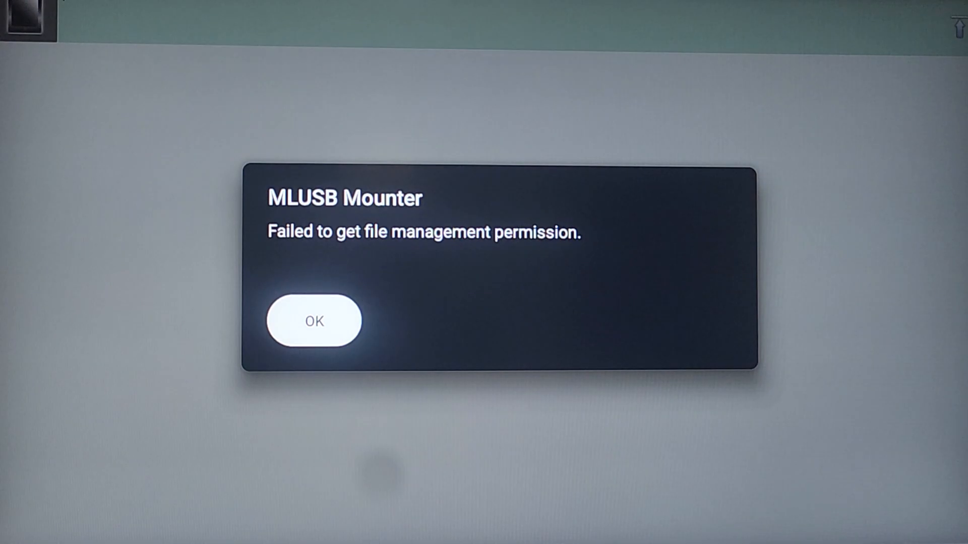
key("Return")
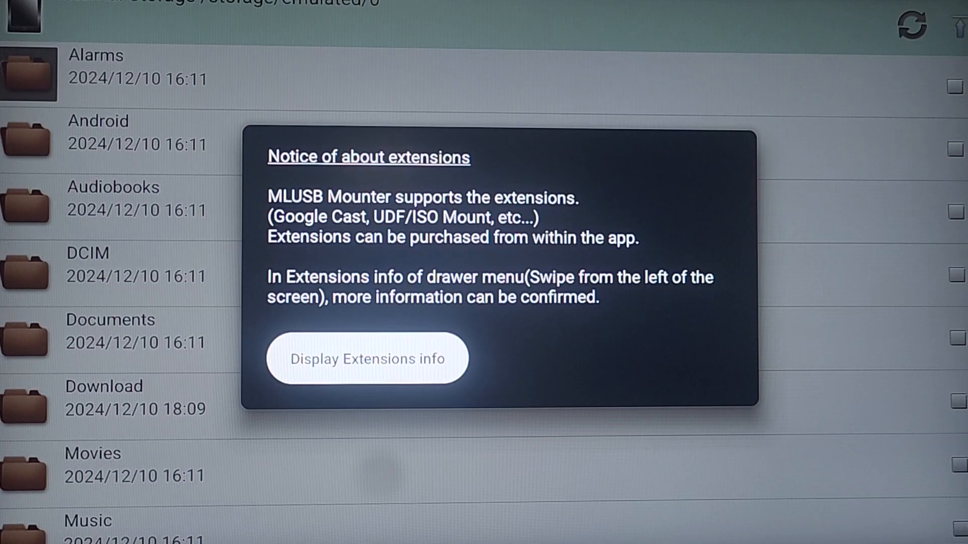
Go to Google TV Settings > Apps and bring up MLUSB Mounter's app info.
key("Return")
key("Return")
key("Return")
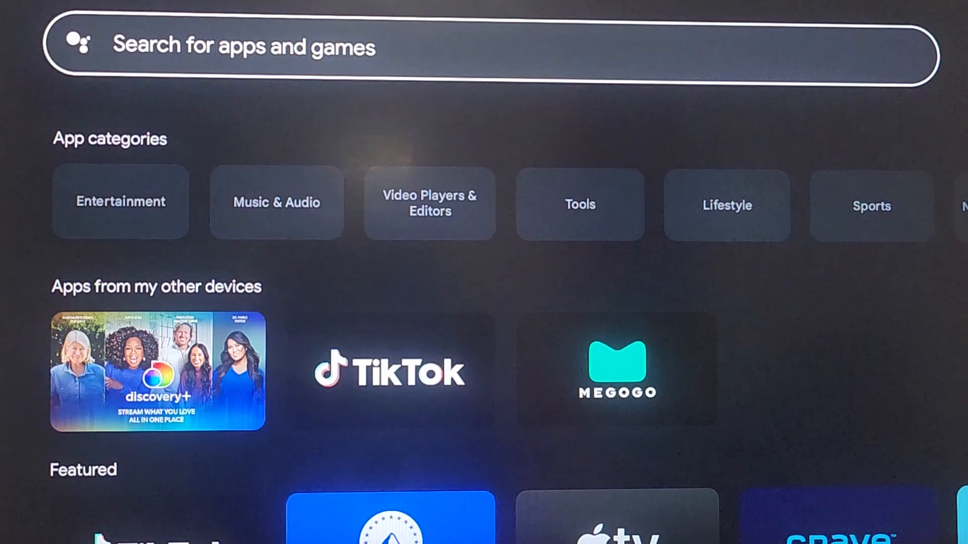
key("Up")
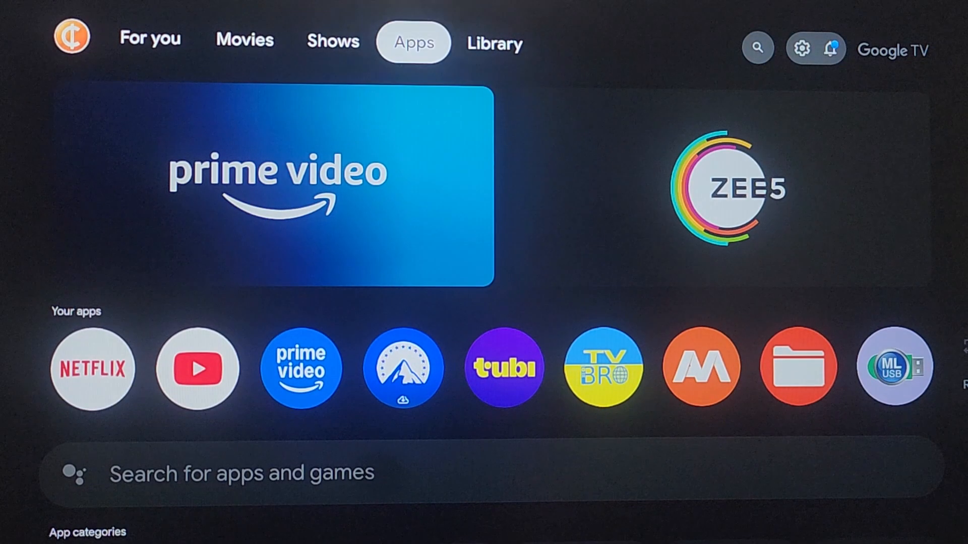
key("Up")
key("Right")
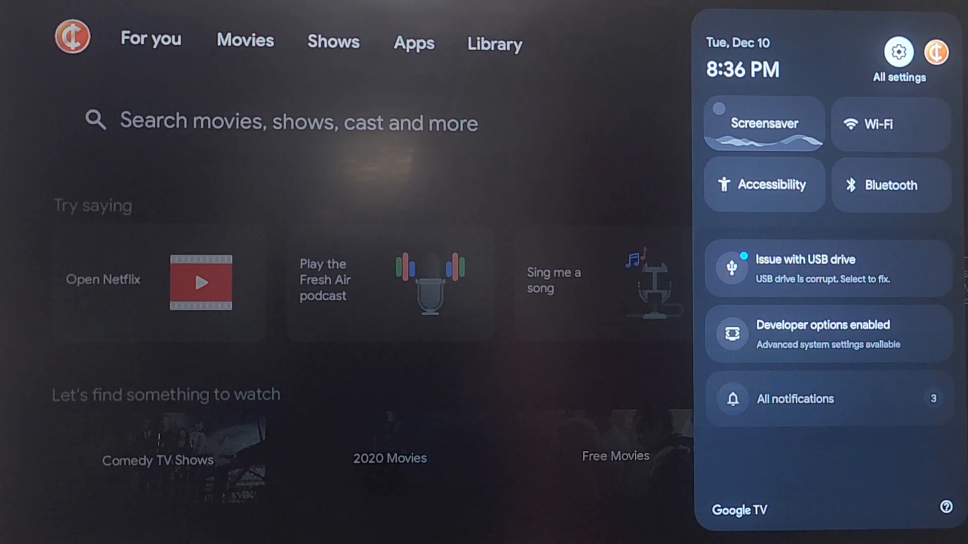
key("Return")
key("Down")
key("Down")
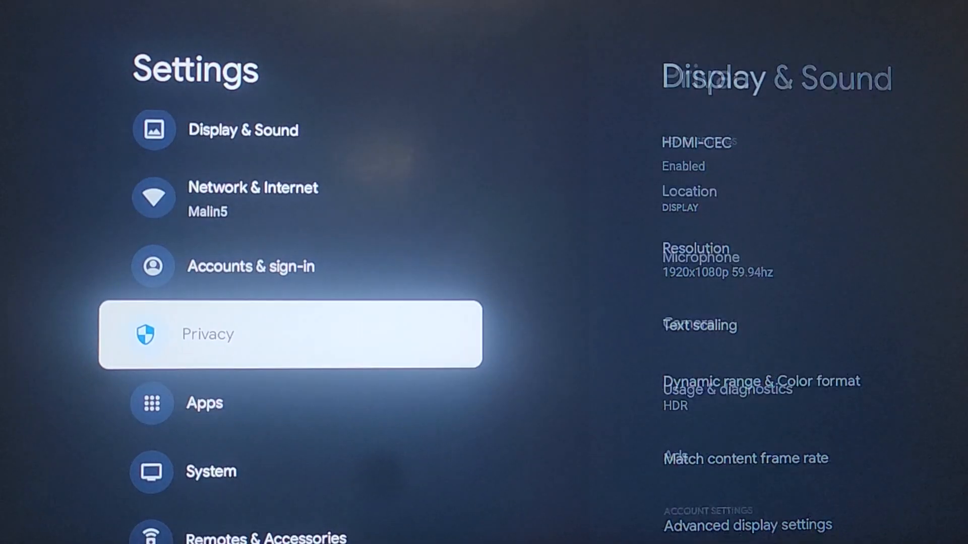
key("Down")
key("Return")
key("Return")
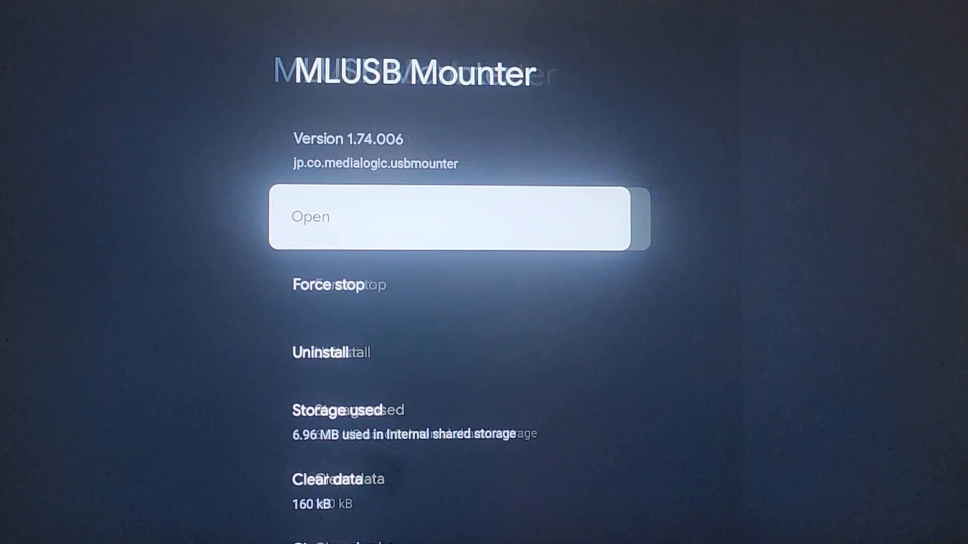
Under Permissions > Files and media, allow MLUSB Mounter to manage all files and confirm.
key("Down")
key("Down")
key("Down")
key("Down")
key("Down")
key("Down")
key("Down")
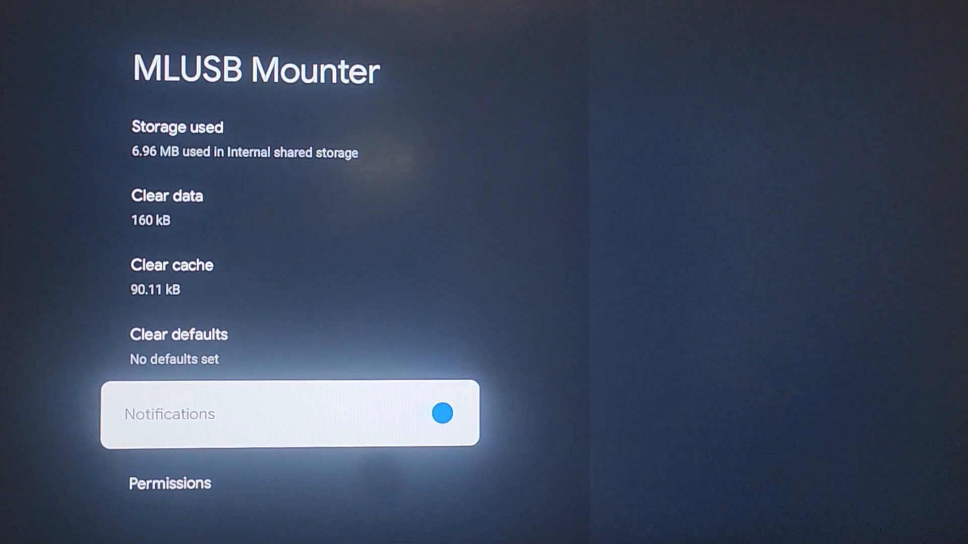
key("Down")
key("Return")
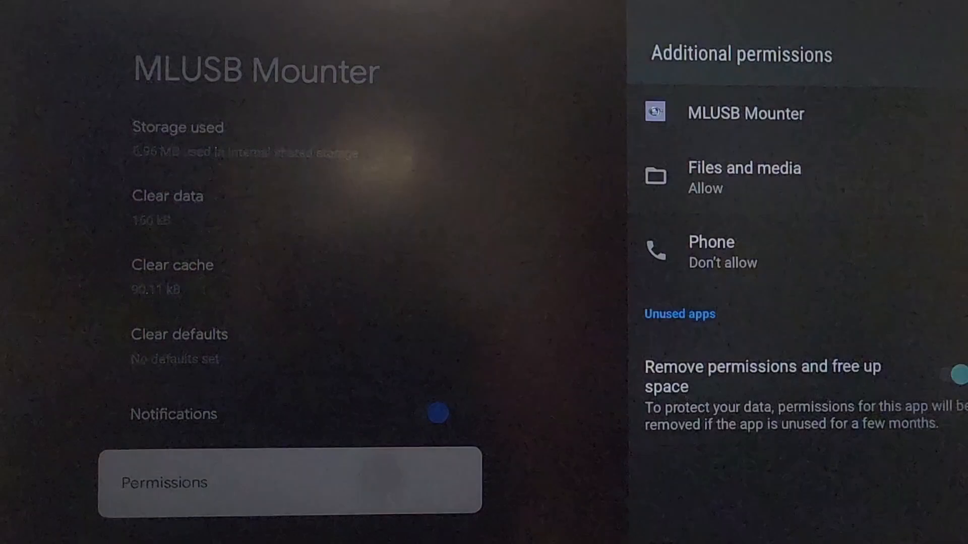
key("Down")
key("Return")
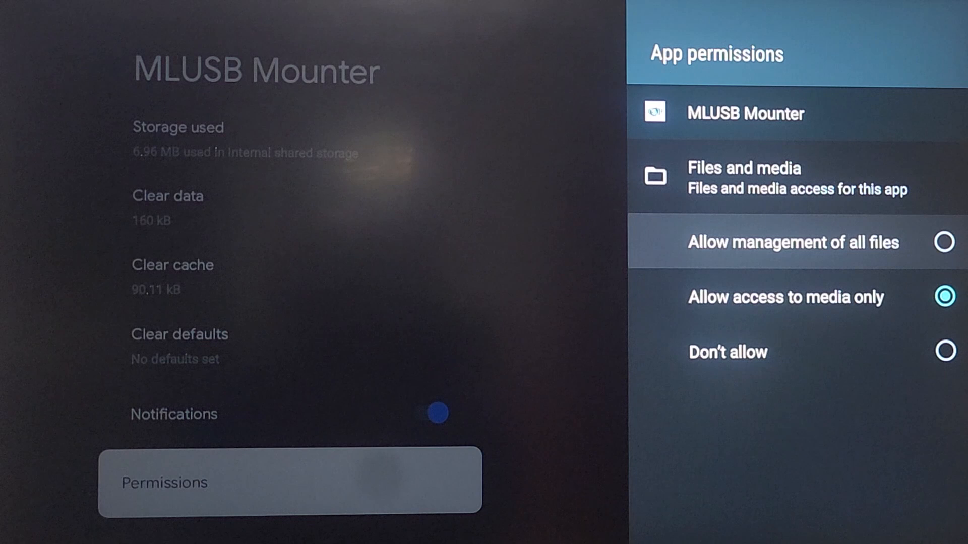
key("Return")
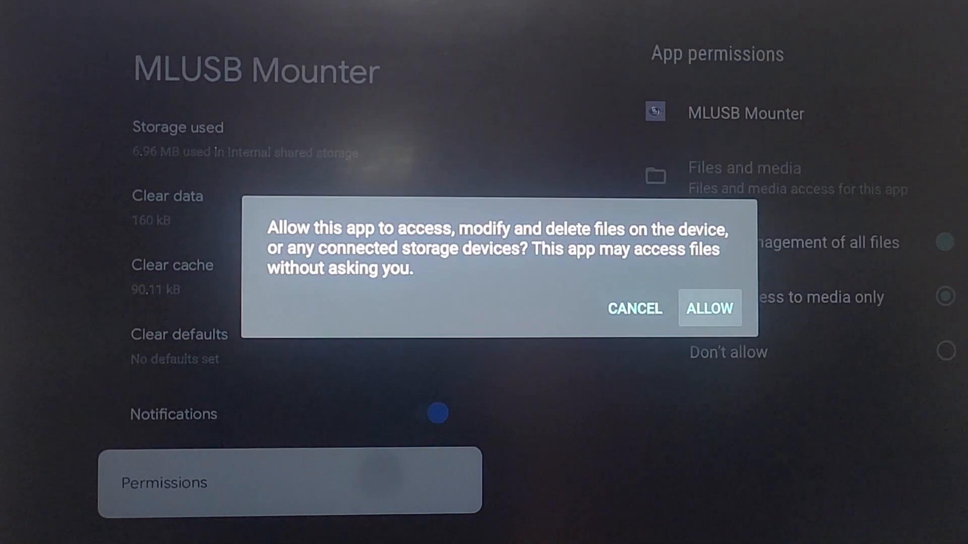
key("Return")
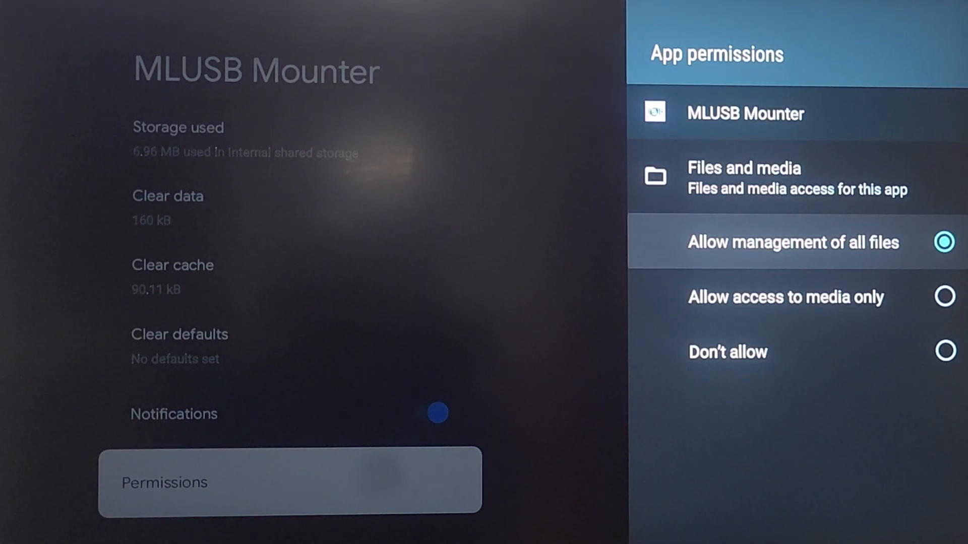
key("Escape")
key("Escape")
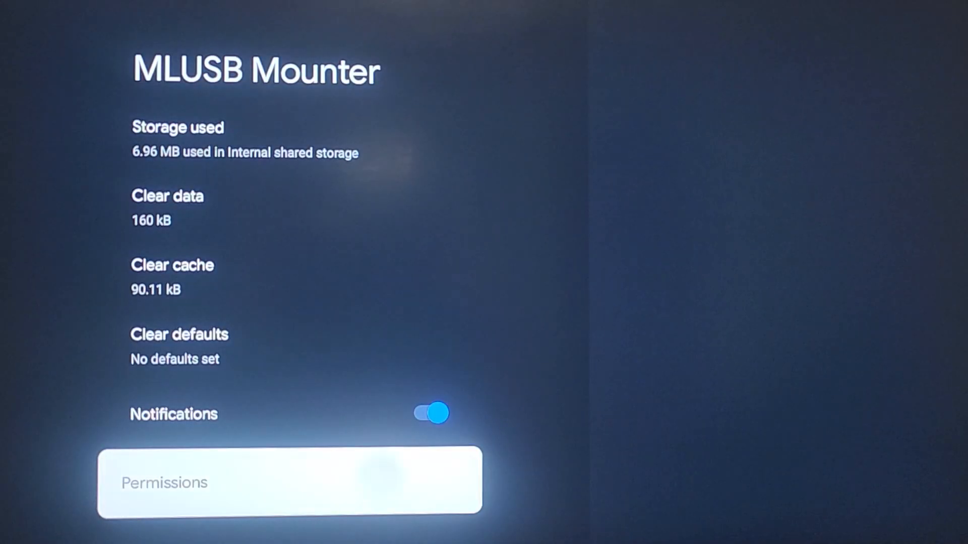
key("Up")
key("Up")
key("Up")
key("Up")
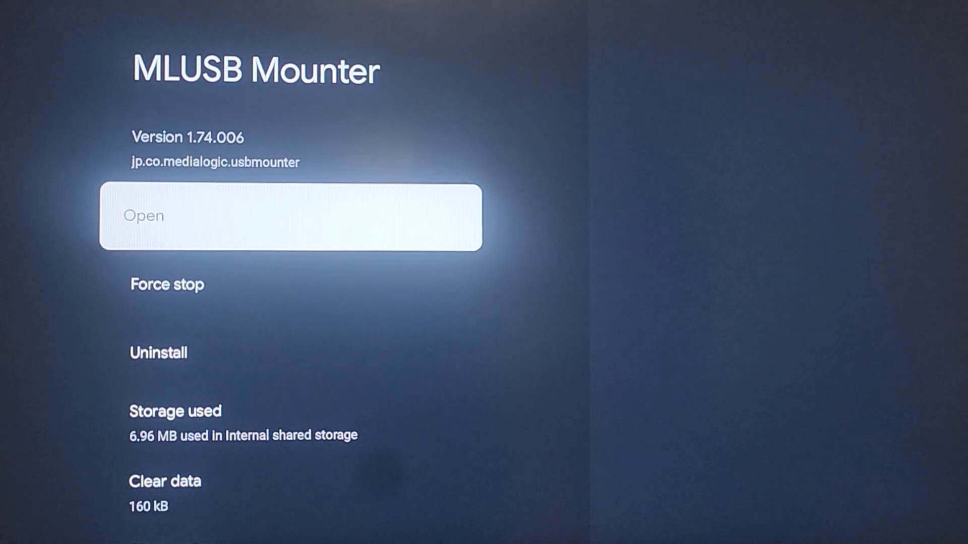
Launch MLUSB Mounter and enable MLFS Mount in the device selection drawer.
key("Return")
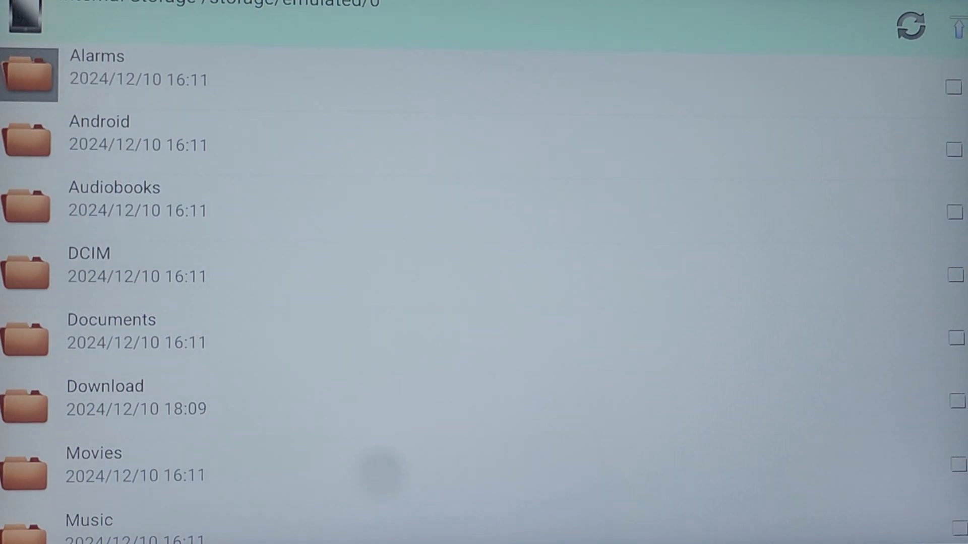
key("Menu")
key("Up")
key("Up")
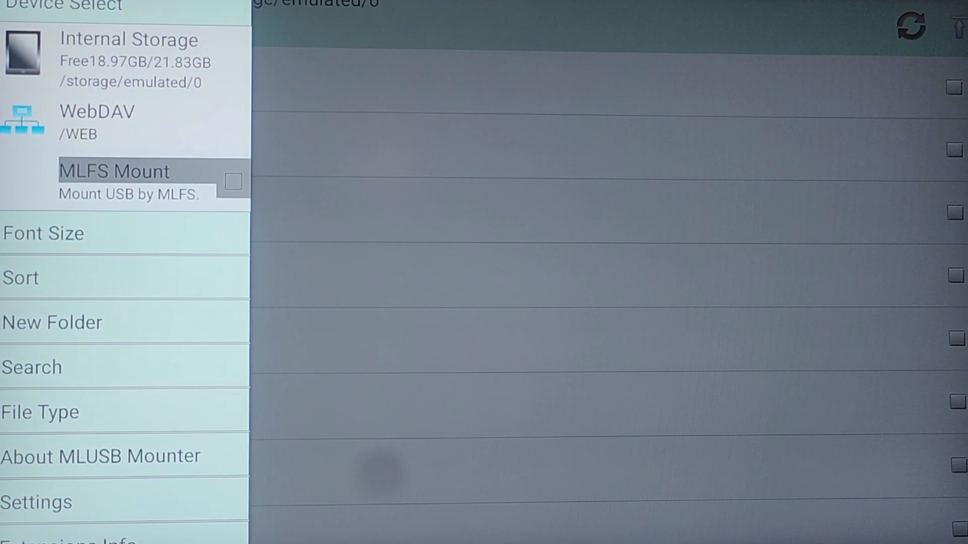
key("Return")
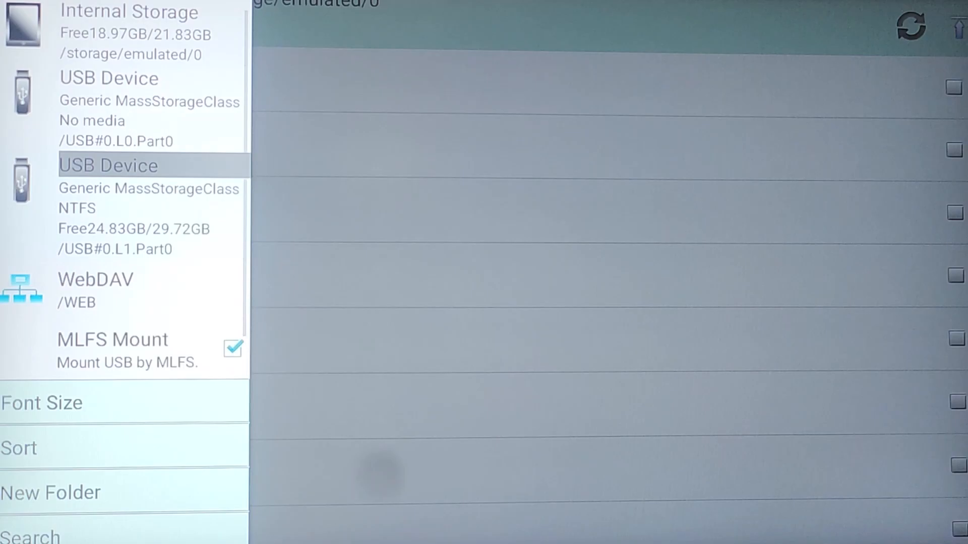
Select the NTFS USB Device and play test 1080p.HEVC.mkv from its file list.
key("Up")
key("Up")
key("Down")
key("Down")
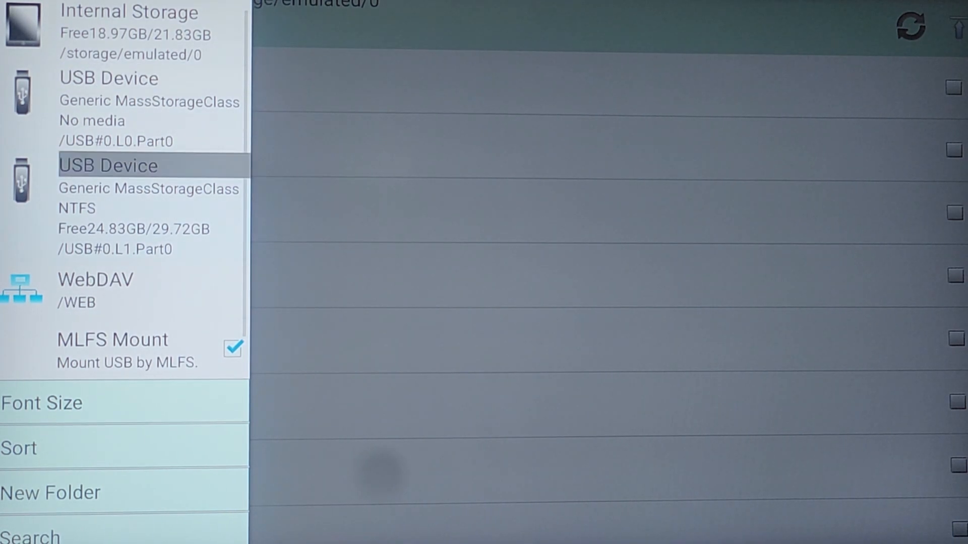
key("Down")
key("Up")
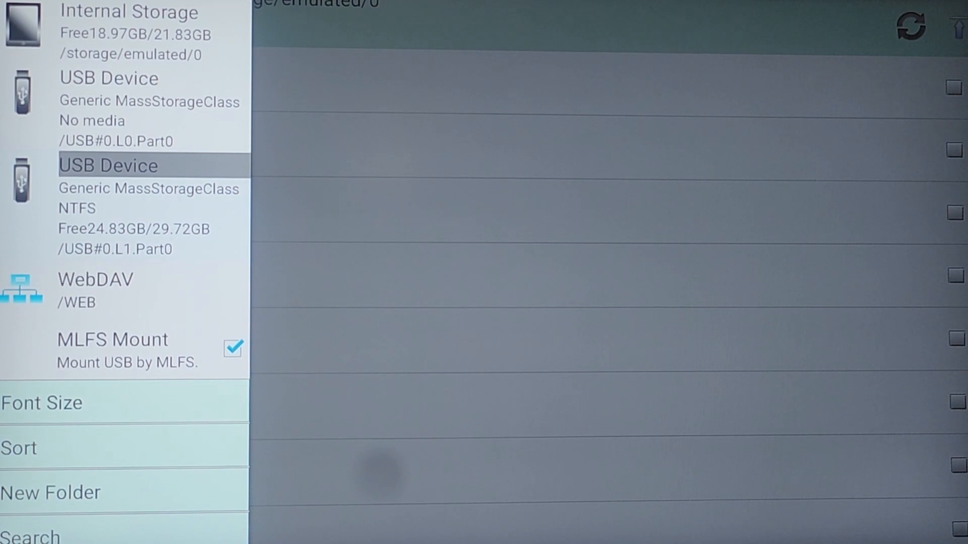
key("Return")
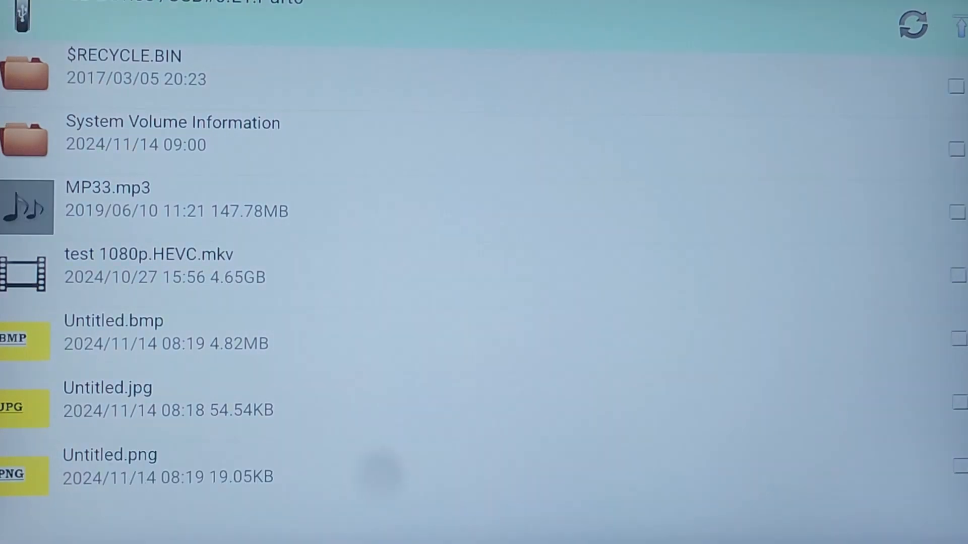
key("Down")
key("Return")
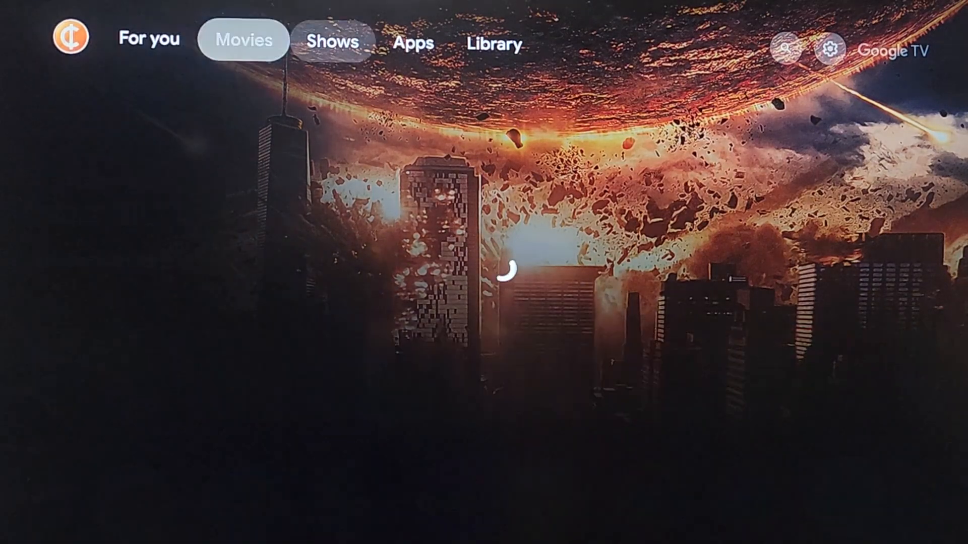
Check MX Player's Play Store page from the Apps tab, then focus MLUSB Mounter under Your apps.
key("Down")
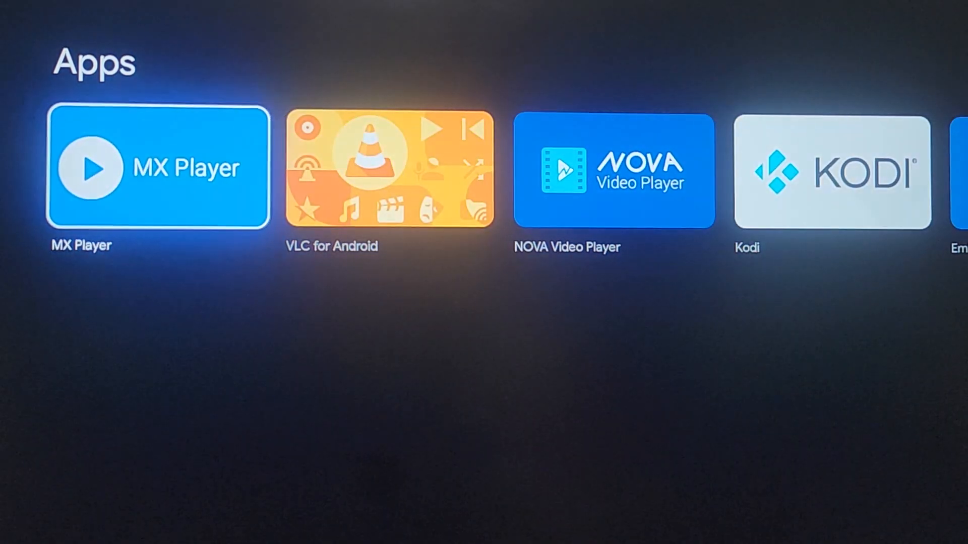
key("Return")
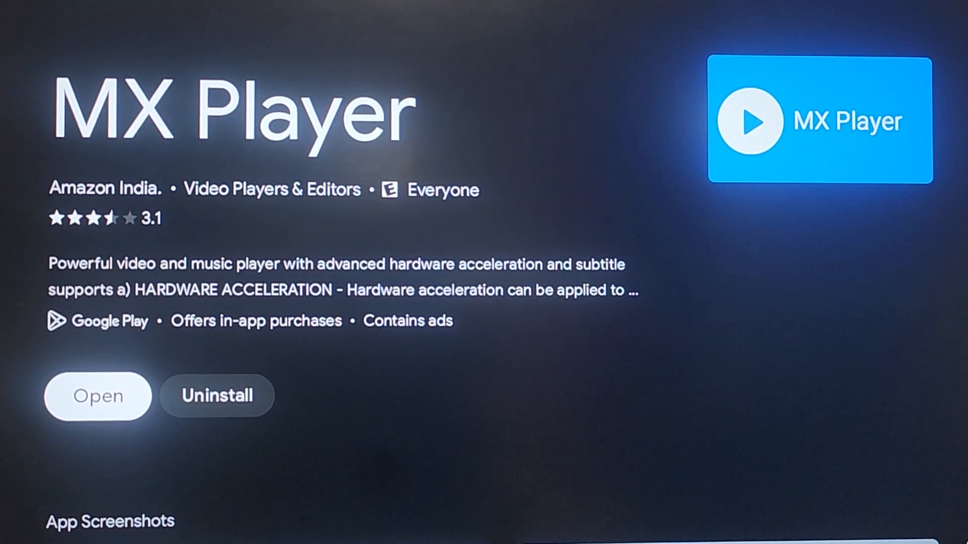
key("Escape")
key("Up")
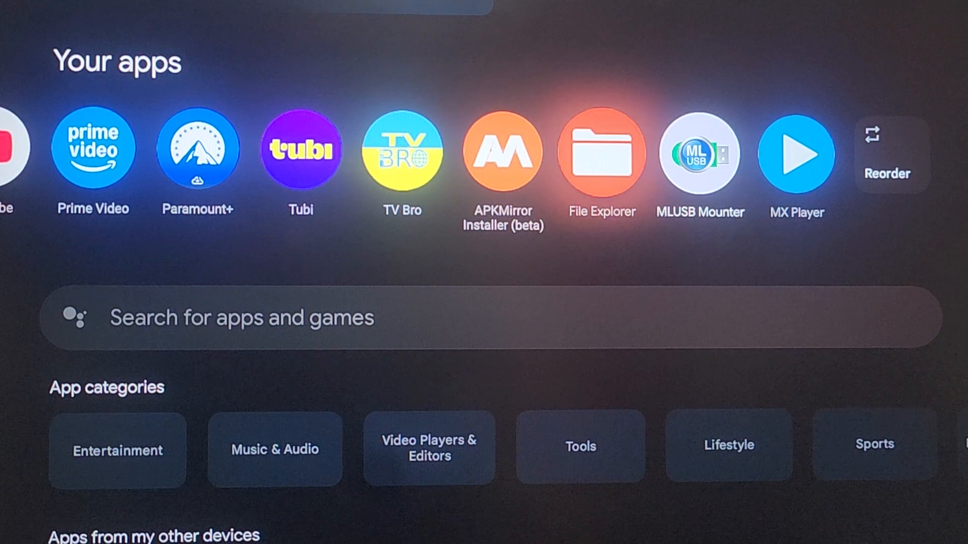
key("Right")
Open test 1080p.HEVC.mkv with MX Player just once and go to settings for its file-access request.
key("Return")
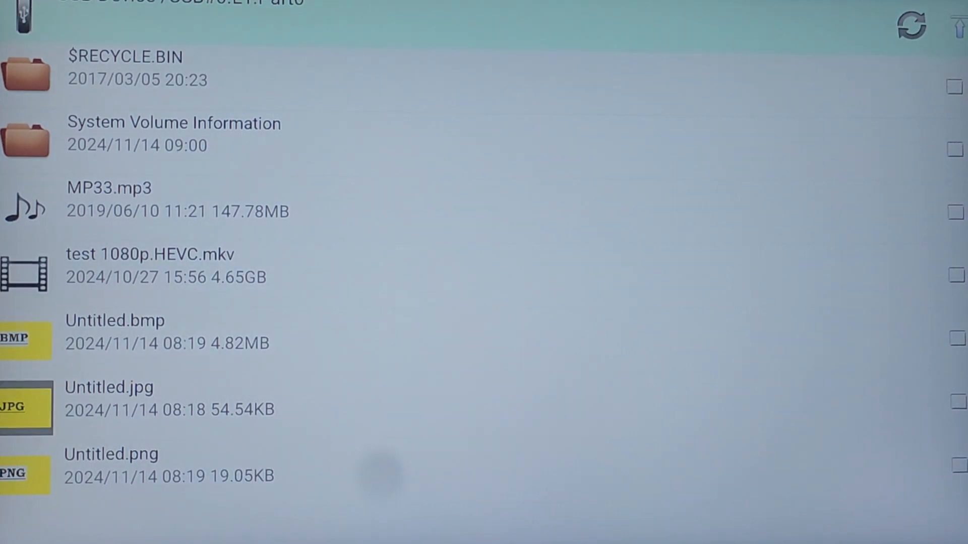
key("Return")
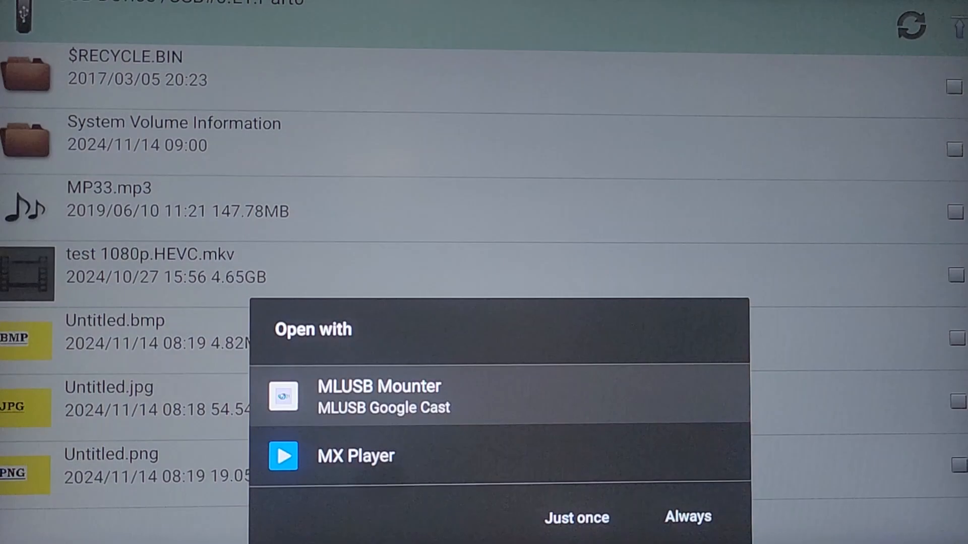
key("Down")
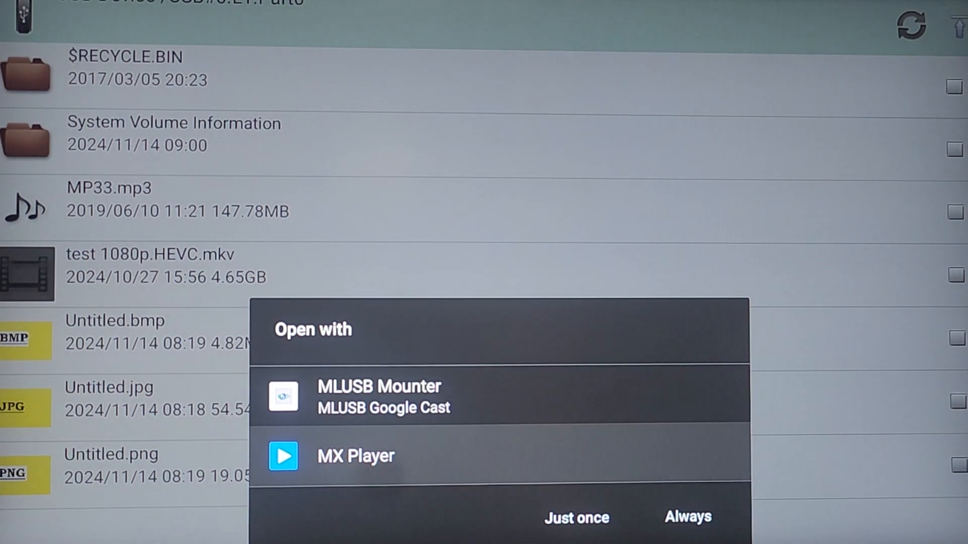
key("Return")
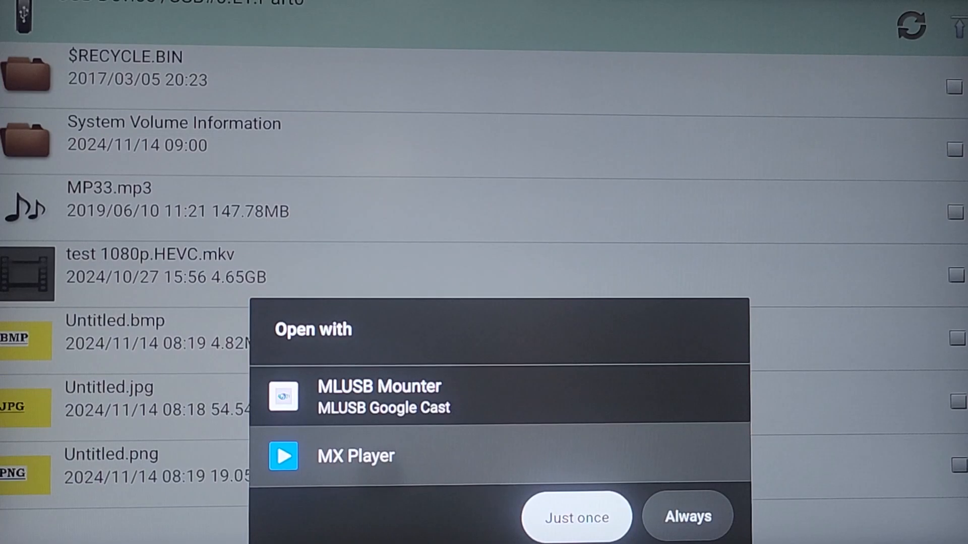
key("Return")
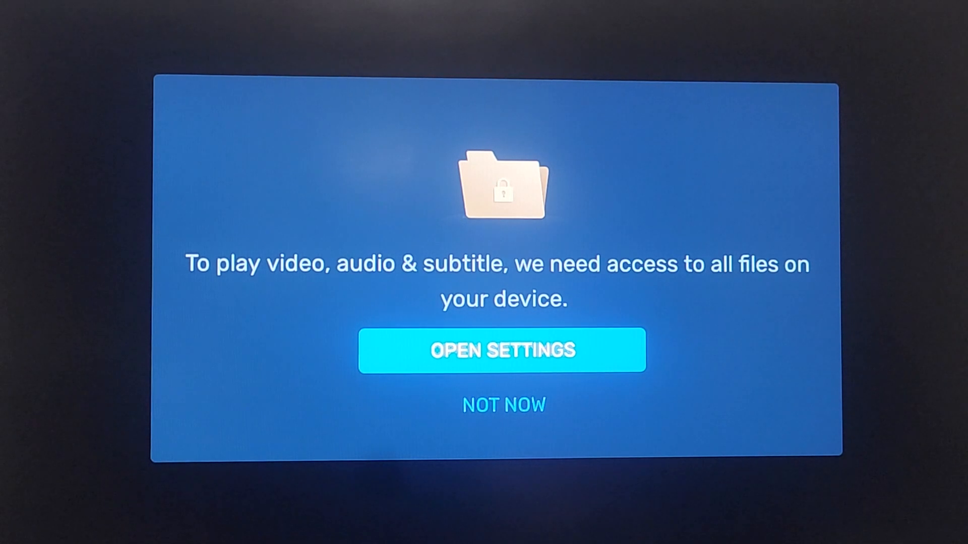
key("Return")
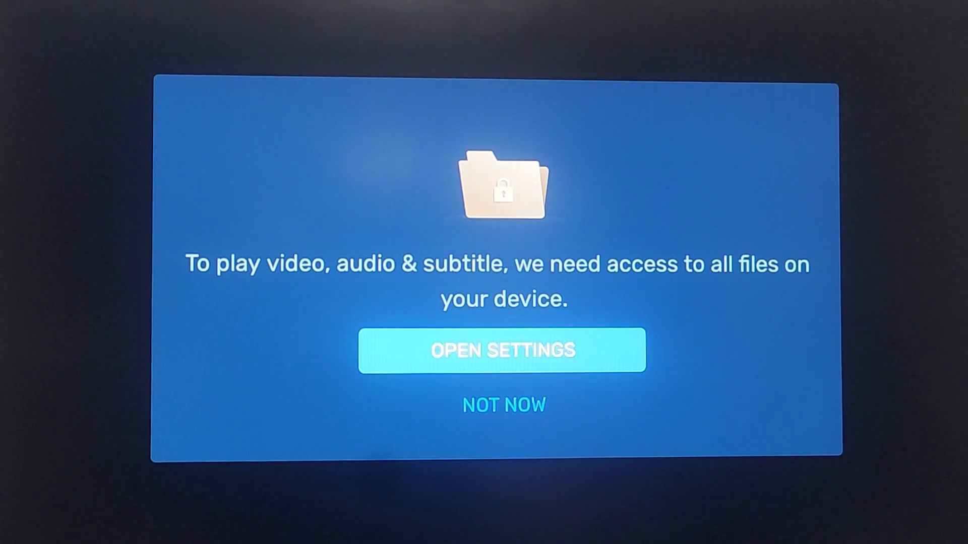
Under MX Player's Permissions > Files and media, allow management of all files and confirm.
key("Return")
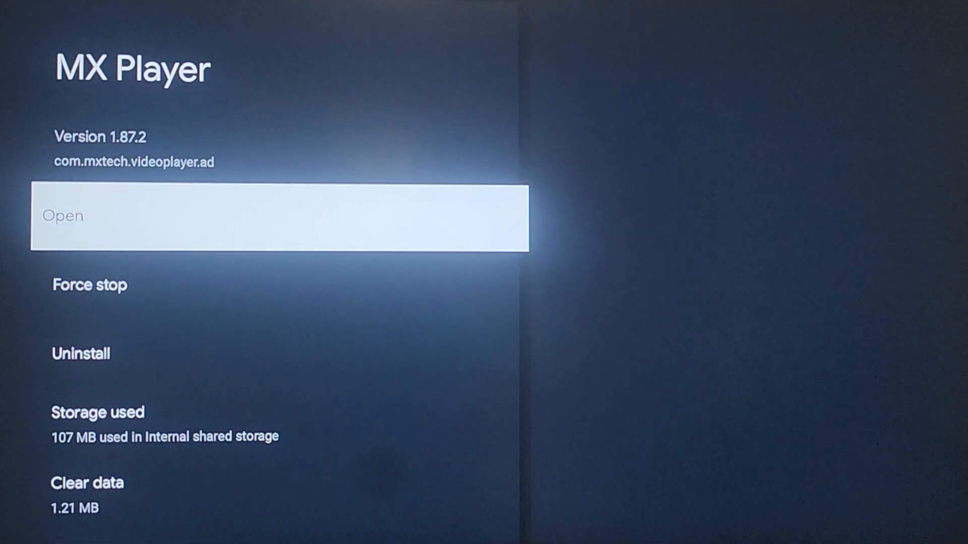
key("Down")
key("Down")
key("Down")
key("Down")
key("Down")
key("Down")
key("Down")
key("Down")
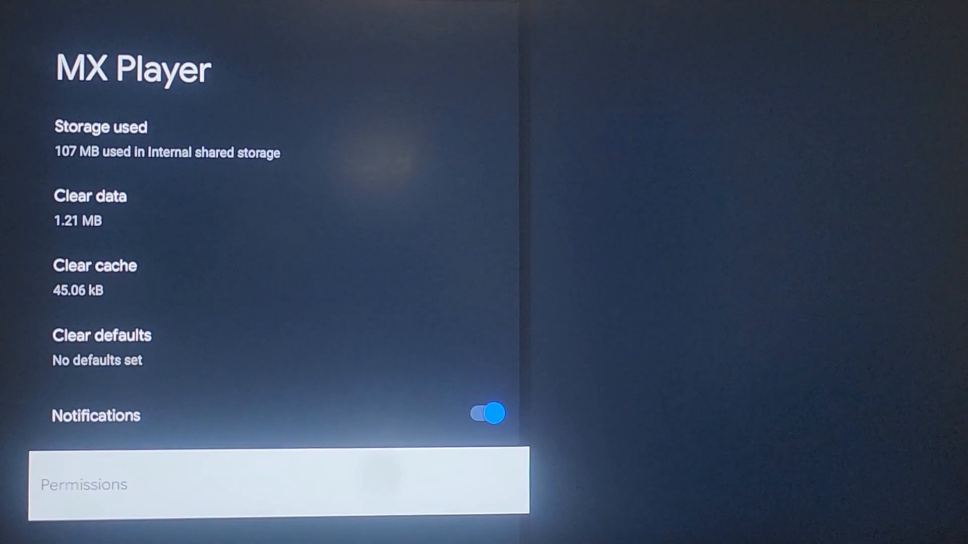
key("Return")
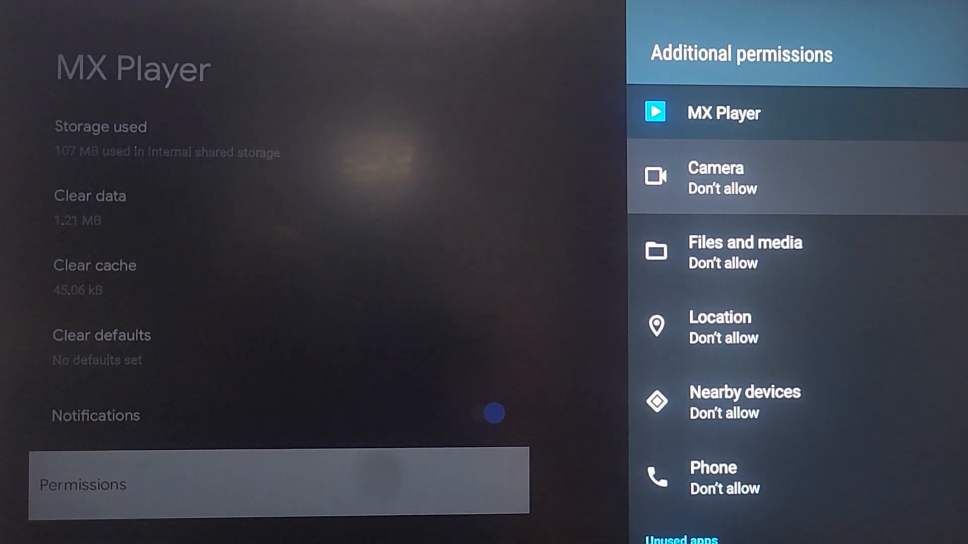
key("Down")
key("Return")
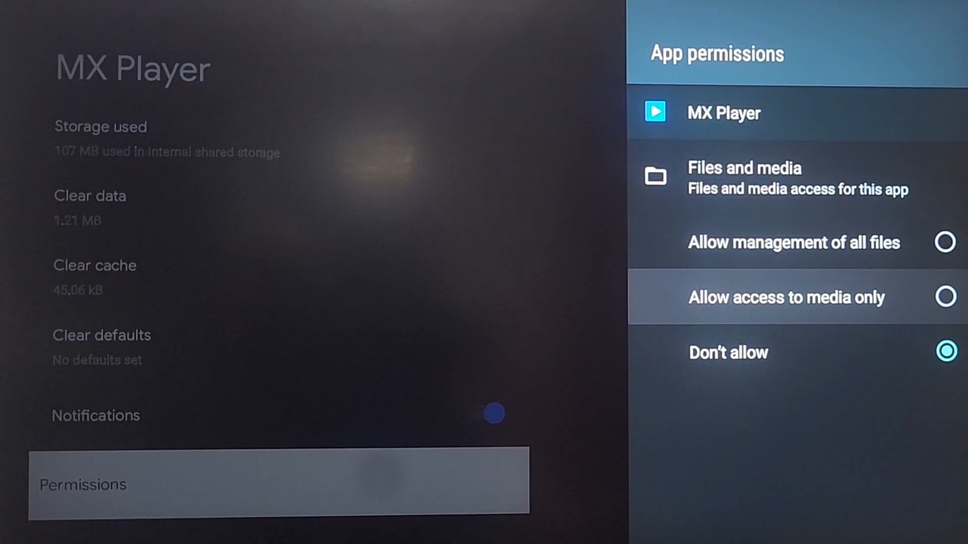
key("Up")
key("Return")
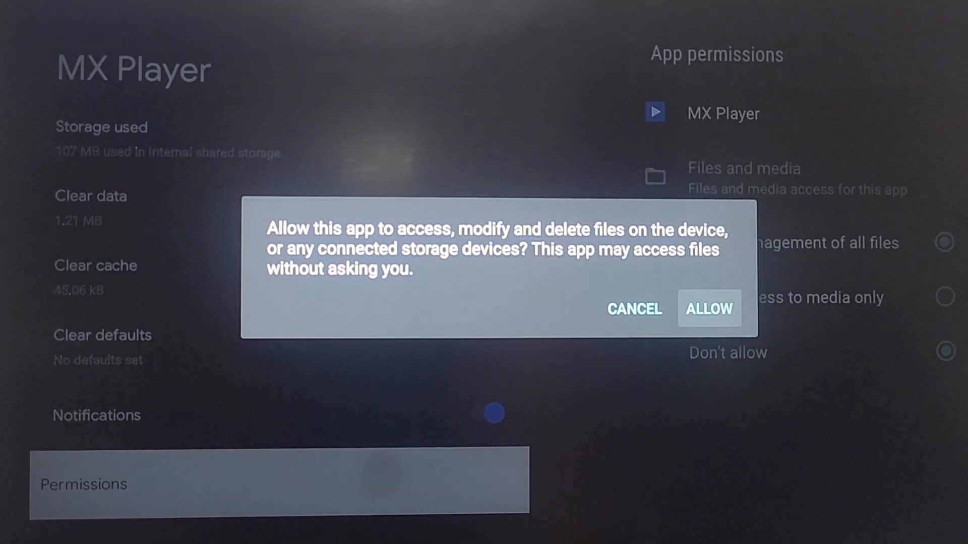
key("Return")
key("Escape")
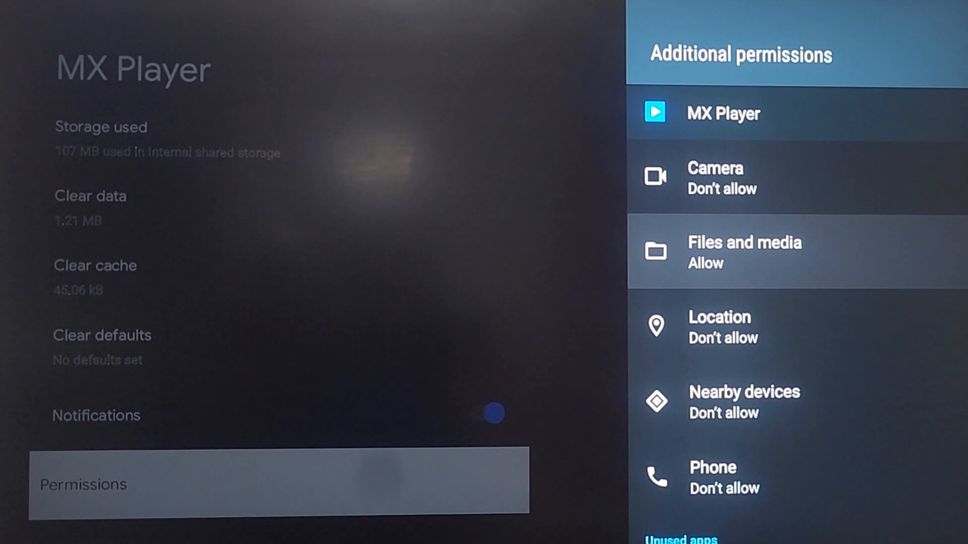
Relaunch MLUSB Mounter and dismiss the battery optimization notice with Do not ask again.
key("Escape")
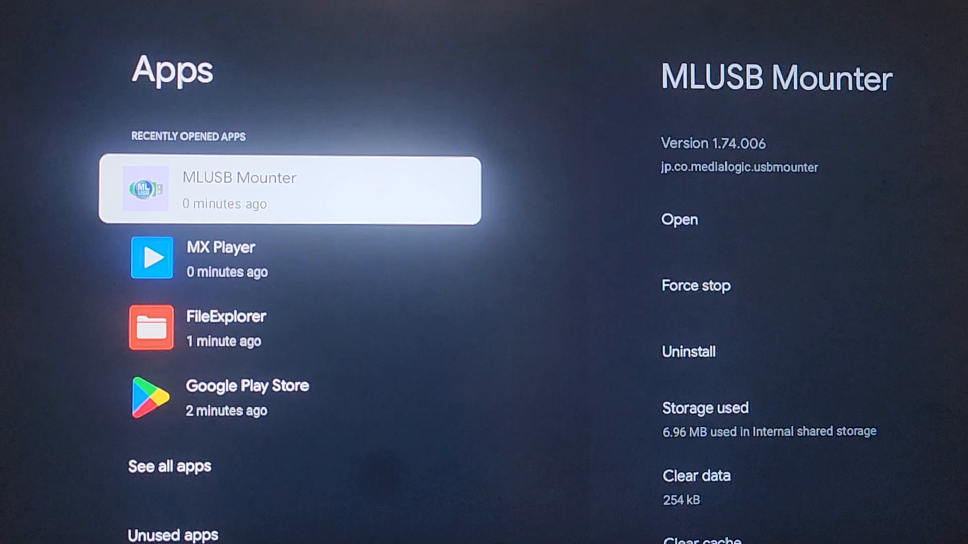
key("Return")
key("Return")
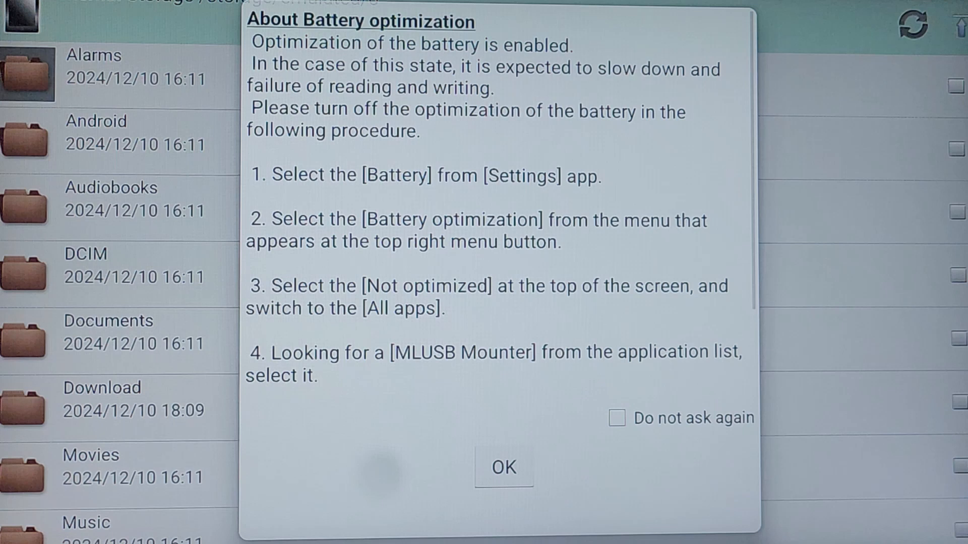
key("Down")
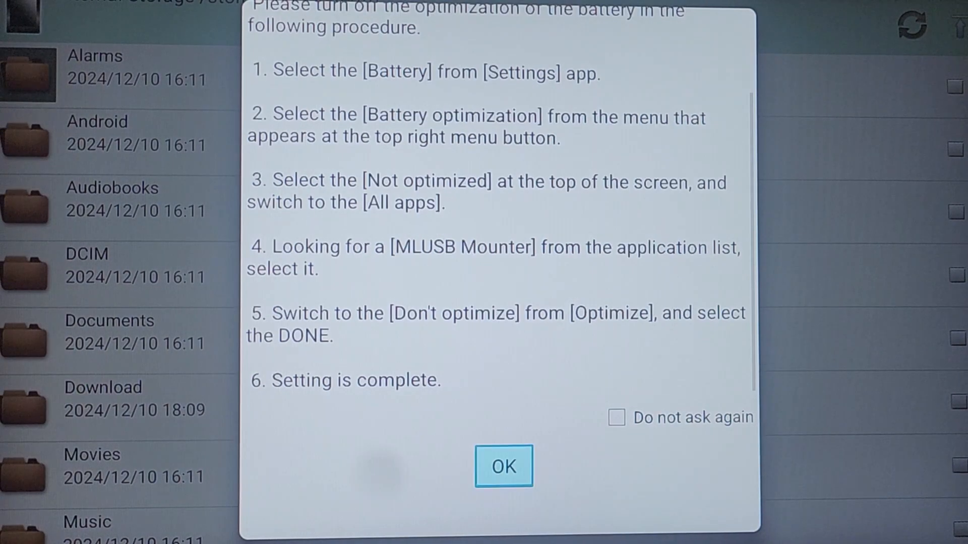
key("Return")
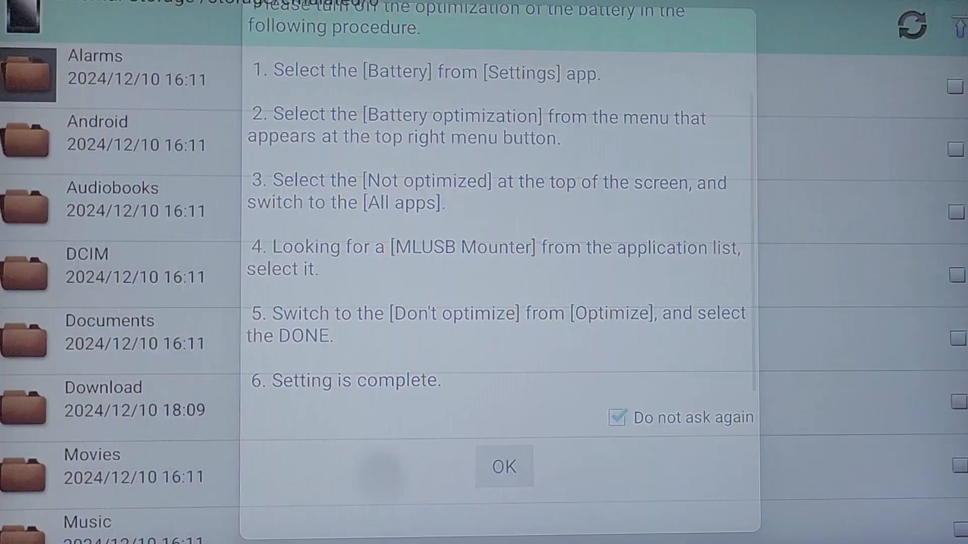
Bring up the Device Select drawer, close it on internal storage, then reopen it.
key("Up")
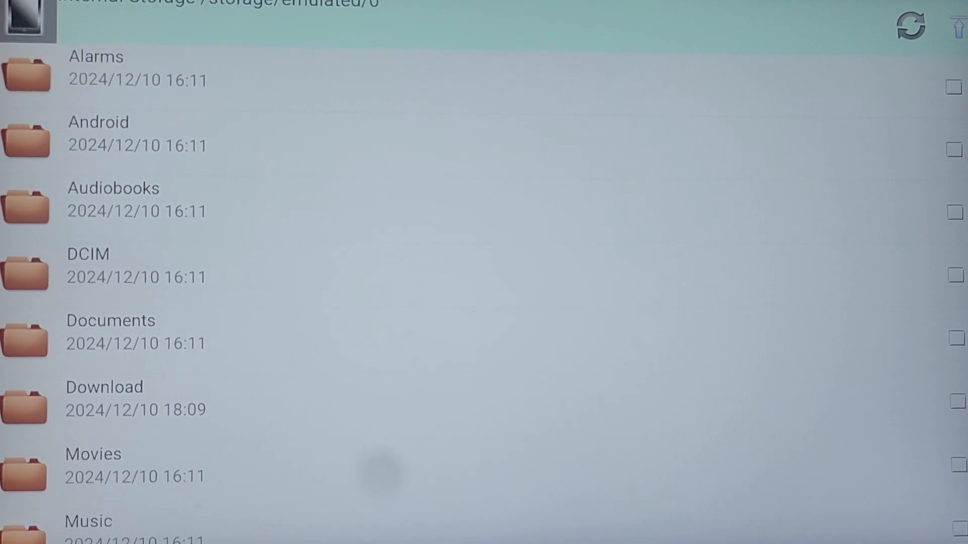
key("Return")
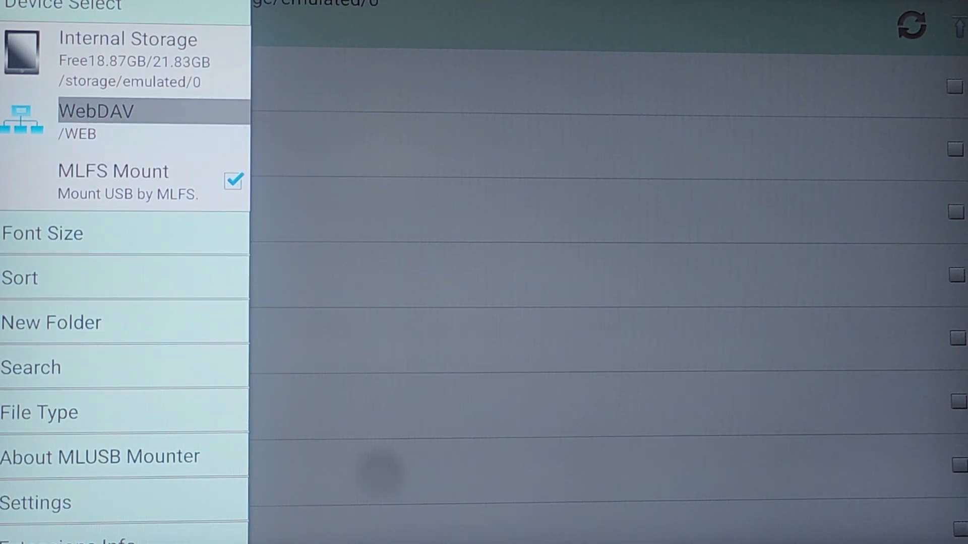
key("Escape")
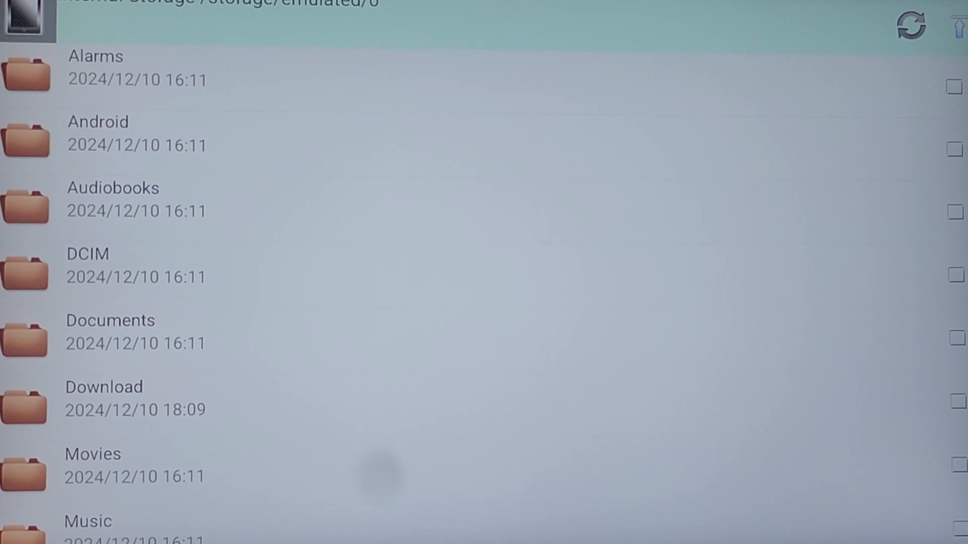
key("Menu")
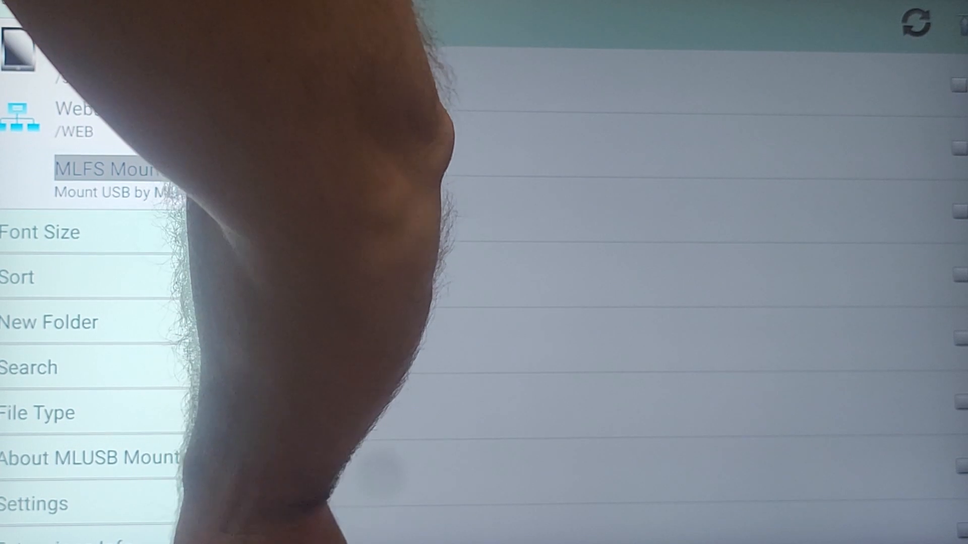
Let MLUSB Mounter handle the USB card reader and try the USB entry that reports no media.
left_click(106, 180)
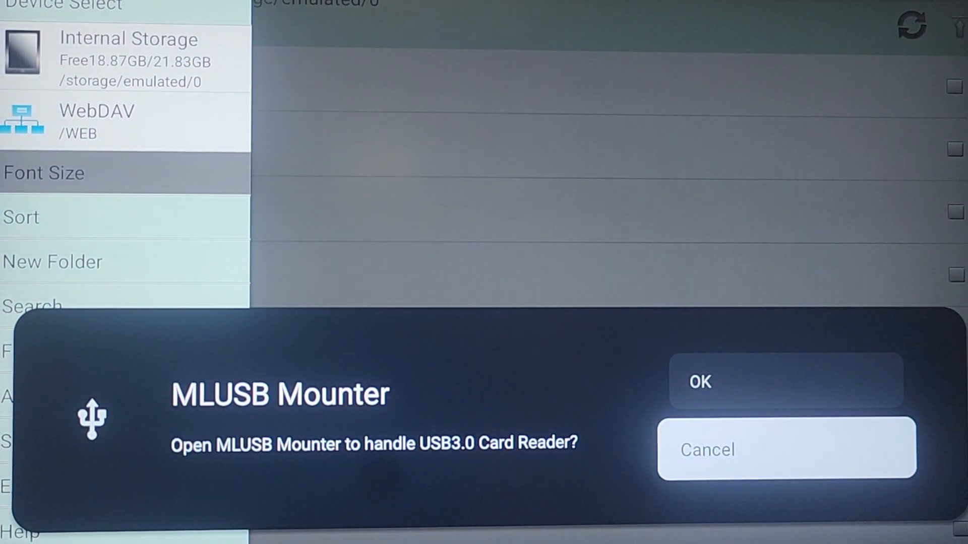
key("Up")
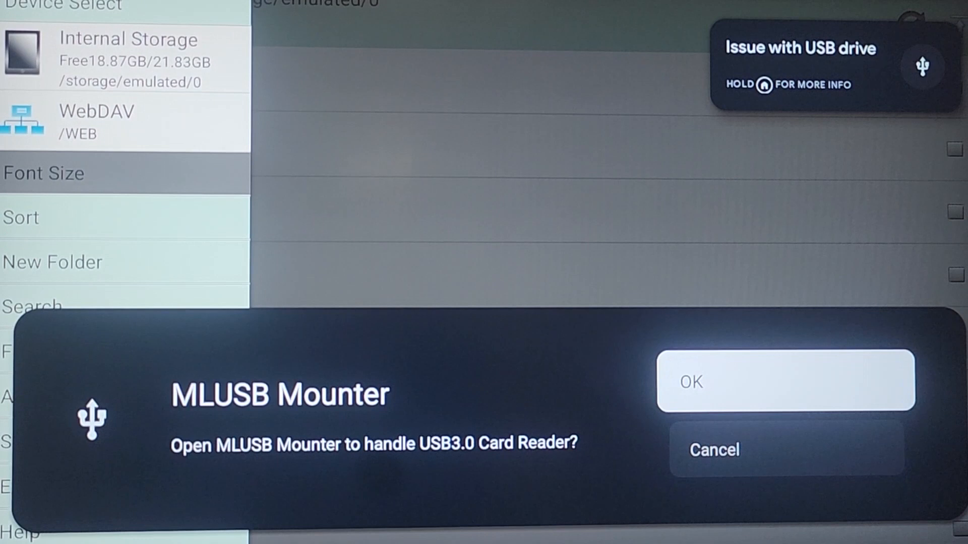
key("Return")
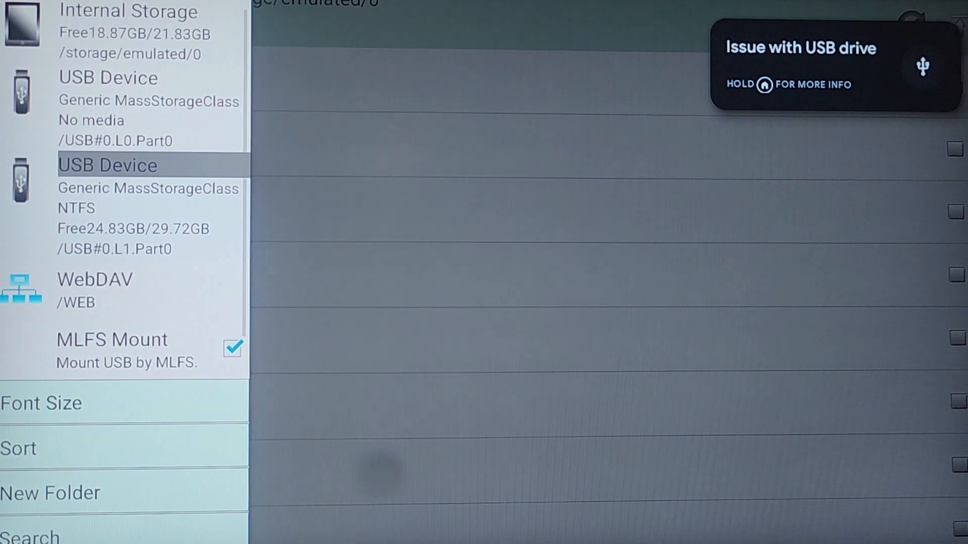
key("Down")
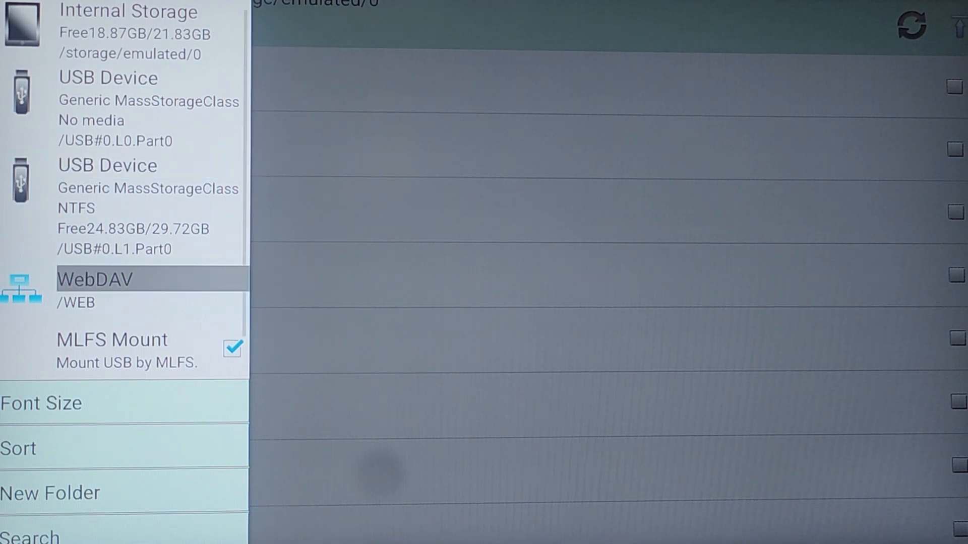
key("Up")
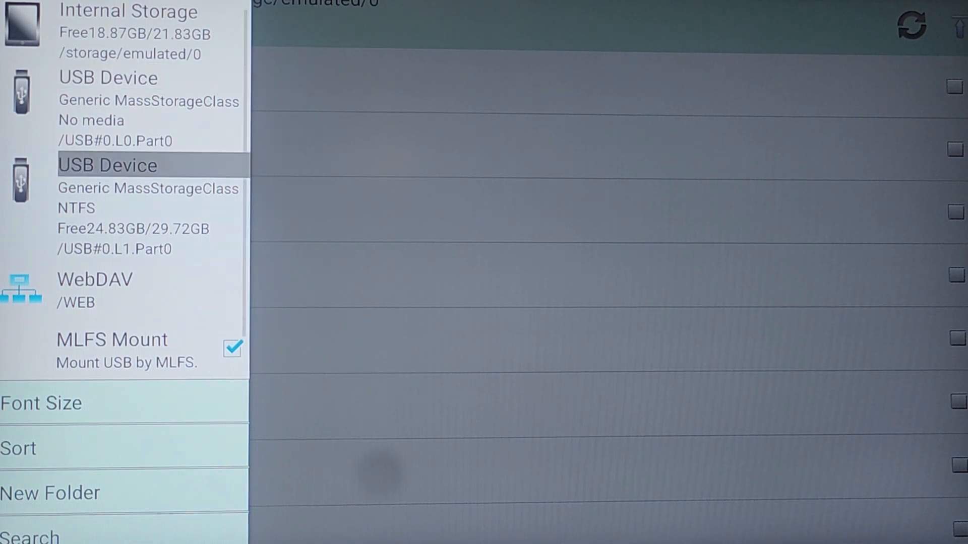
key("Return")
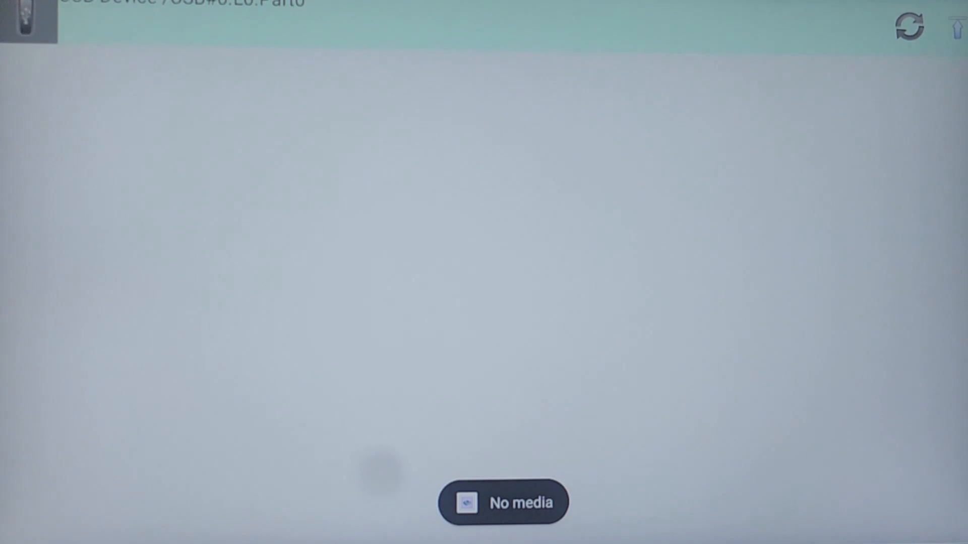
Relaunch MLUSB Mounter and list the files on the NTFS USB Device (USB#0.L1.Part0).
key("Return")
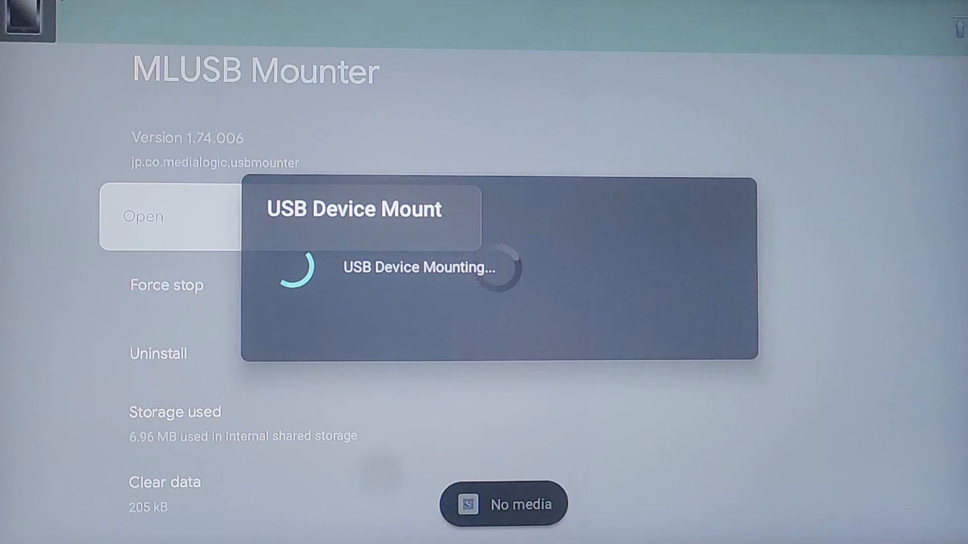
key("Menu")
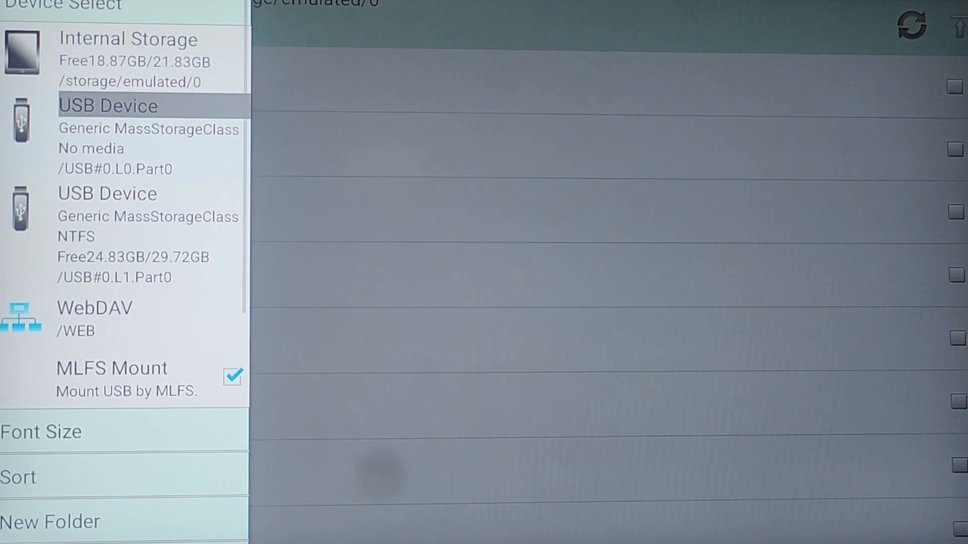
key("Down")
key("Down")
key("Return")
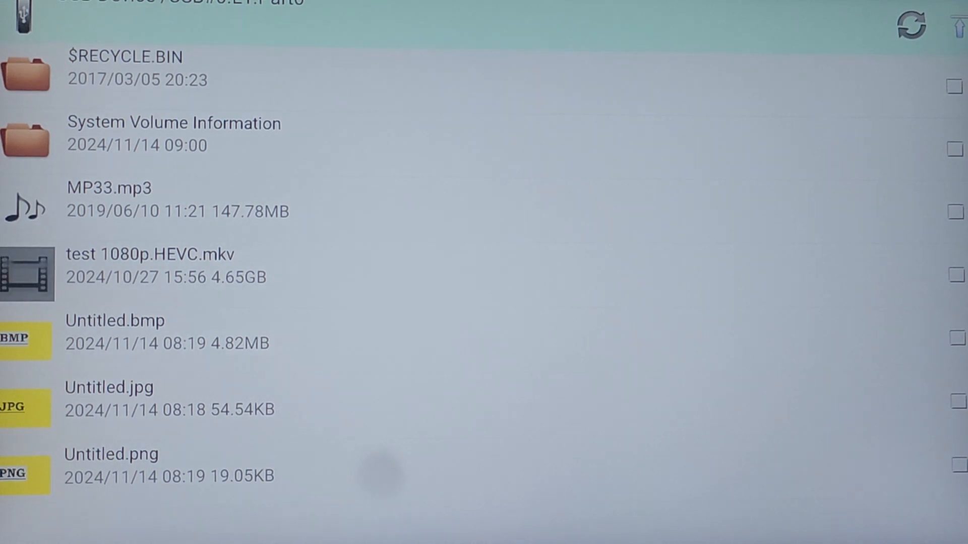
Play test 1080p.HEVC.mkv from the flash drive in MX Player.
key("Return")
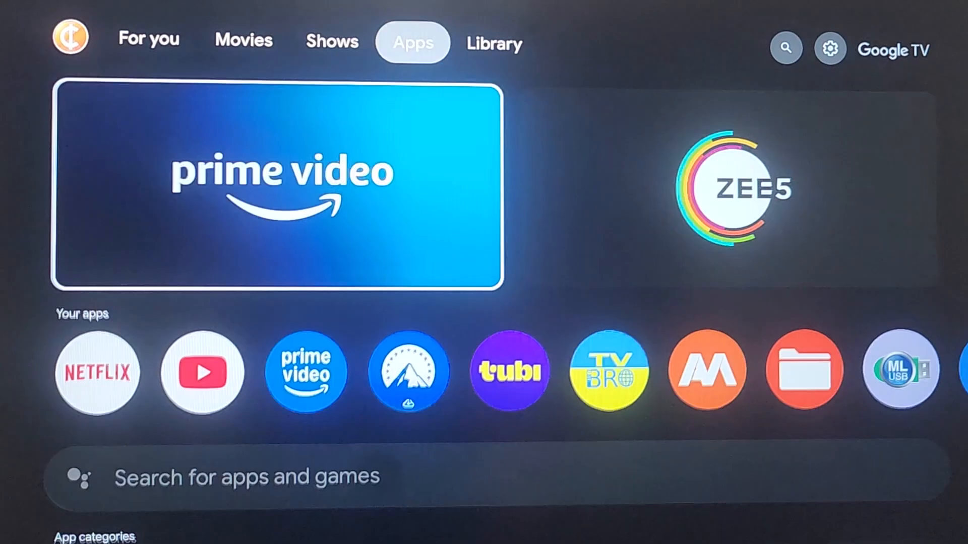
Launch MLUSB Mounter from the Your apps row and bring up its Device Select storage list.
key("Down")
key("Right")
key("Right")
key("Right")
key("Right")
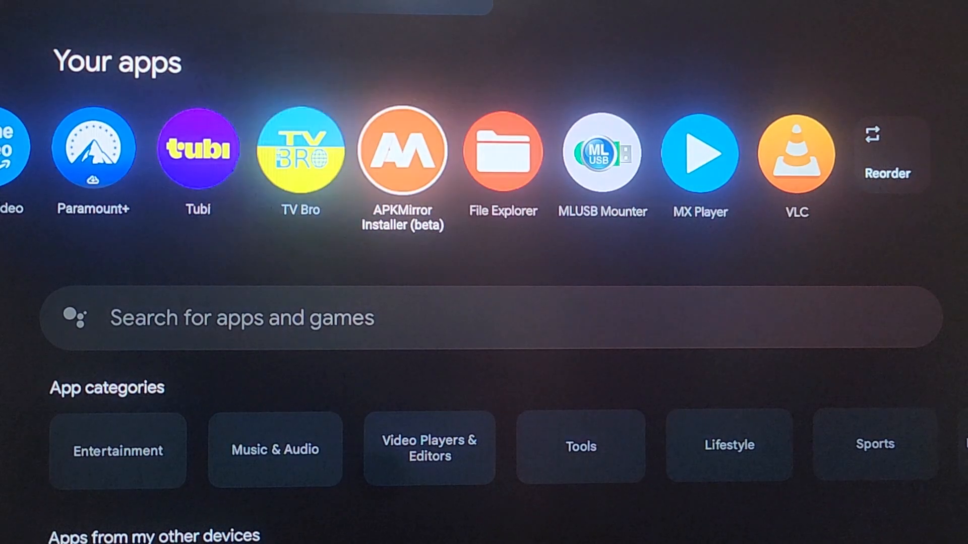
key("Right")
key("Right")
key("Return")
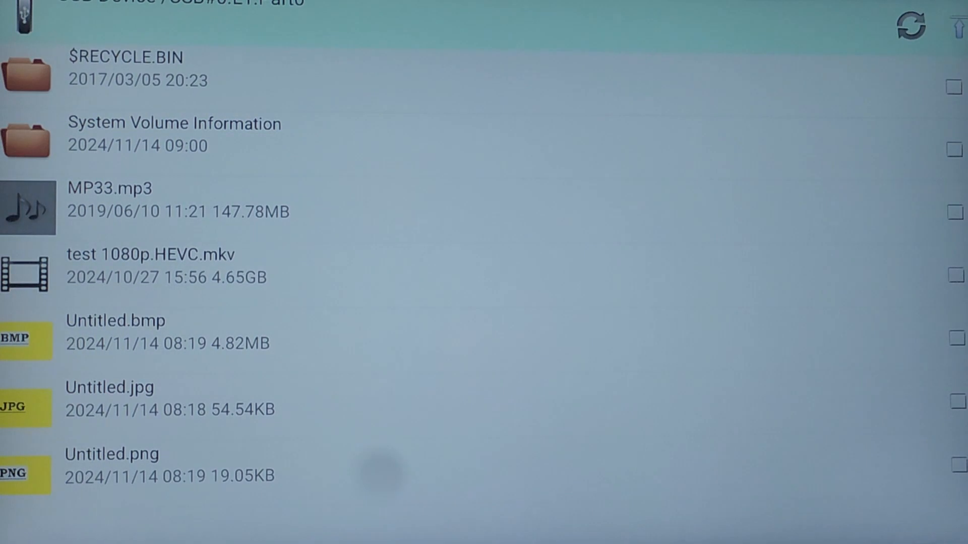
key("Up")
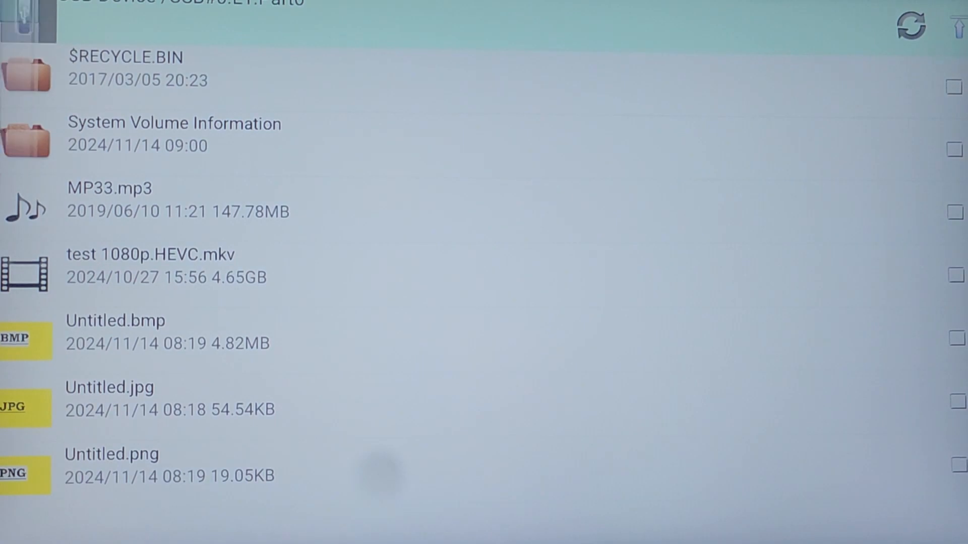
key("Menu")
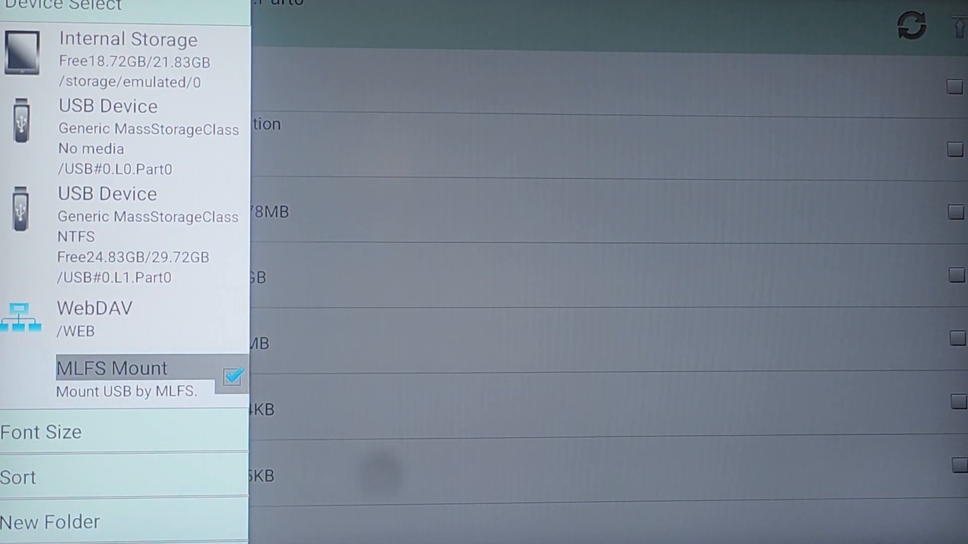
Switch off MLFS Mount and confirm the device-disappeared warning with 'Do not ask again' ticked.
key("Return")
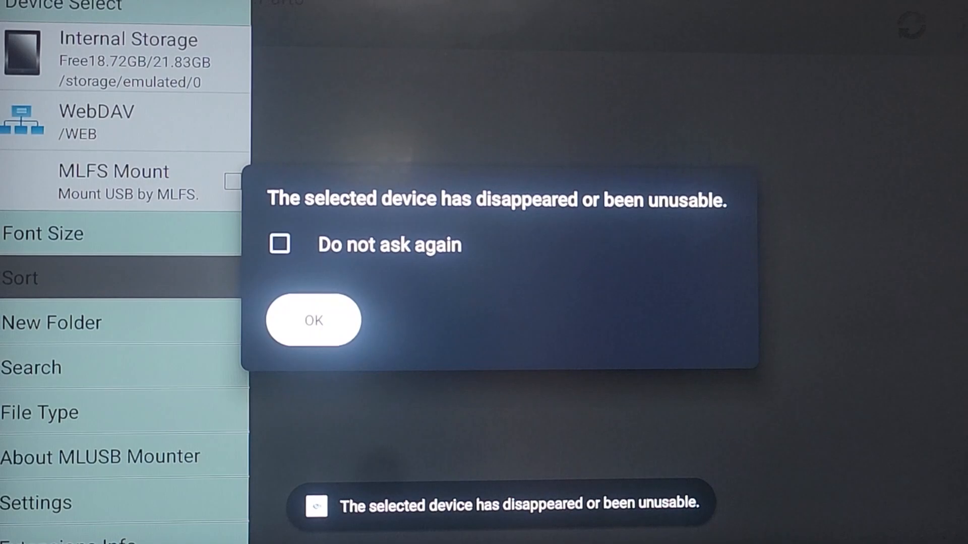
key("Up")
key("Return")
key("Down")
key("Return")
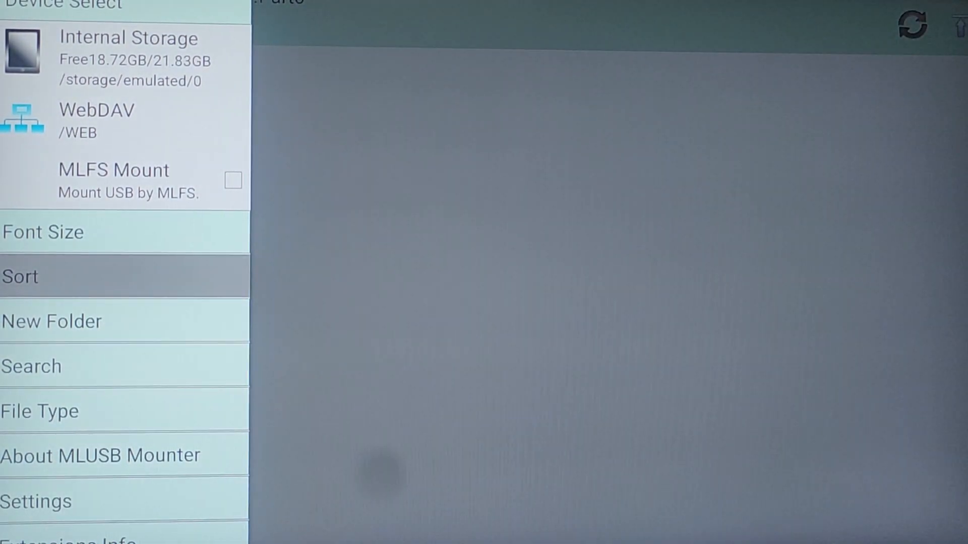
Switch MLFS Mount back on and allow MLUSB Mounter to access the USB-to-ATA bridge drive.
key("Down")
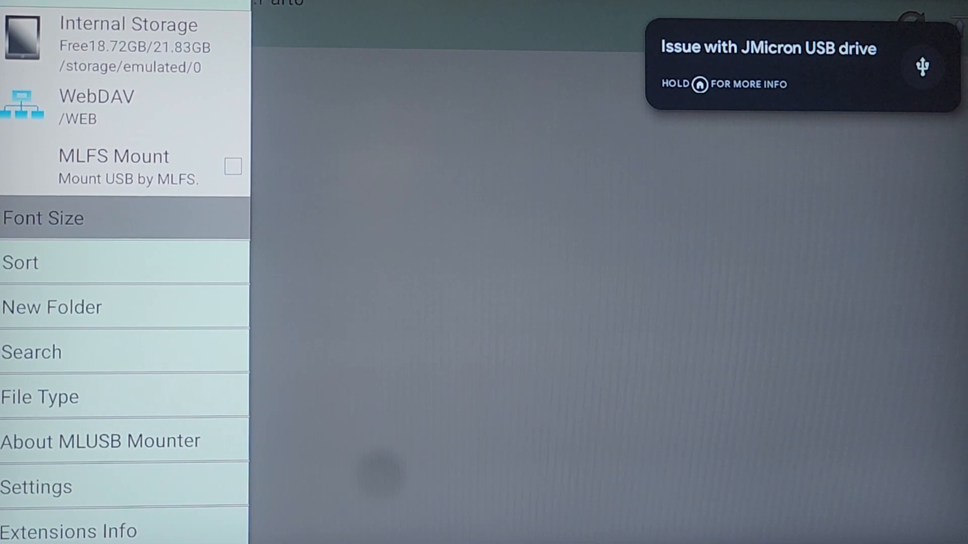
key("Up")
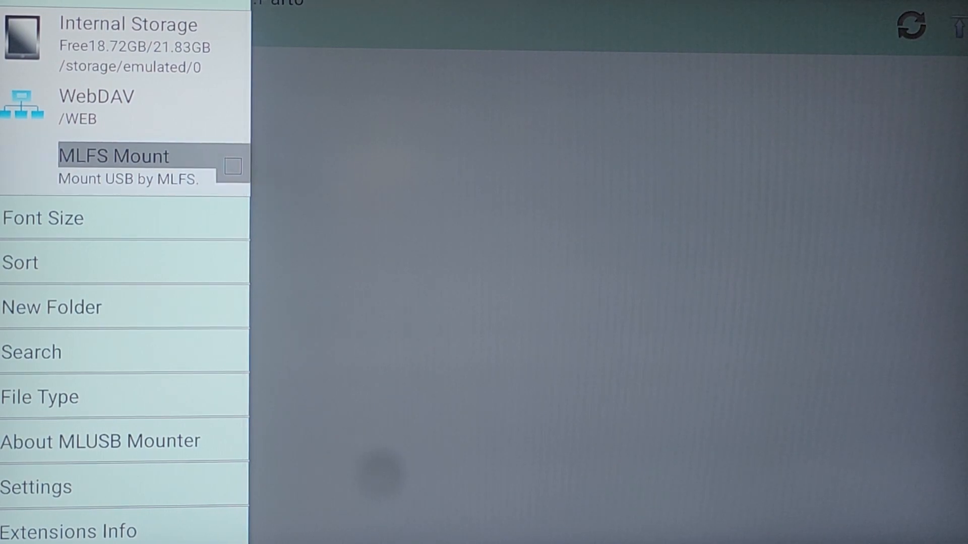
key("Return")
key("Up")
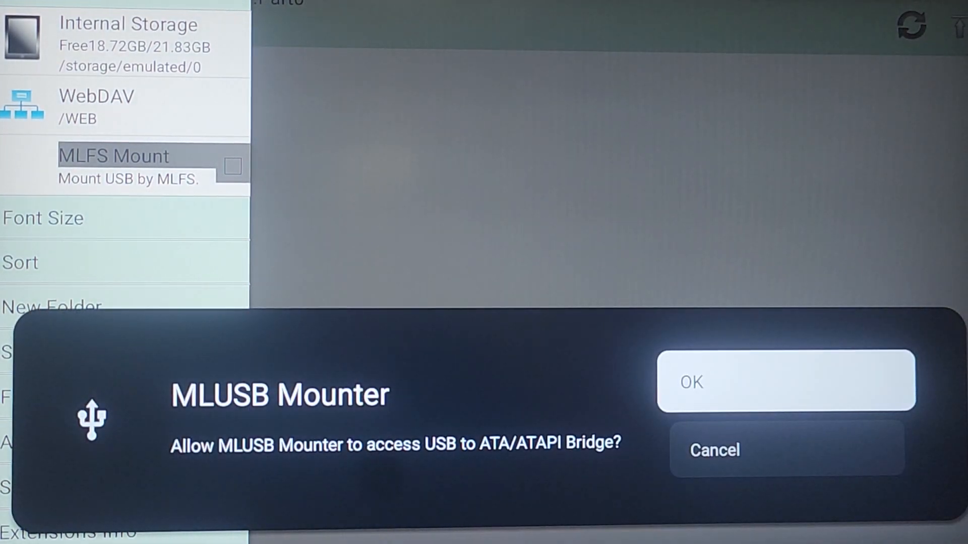
key("Return")
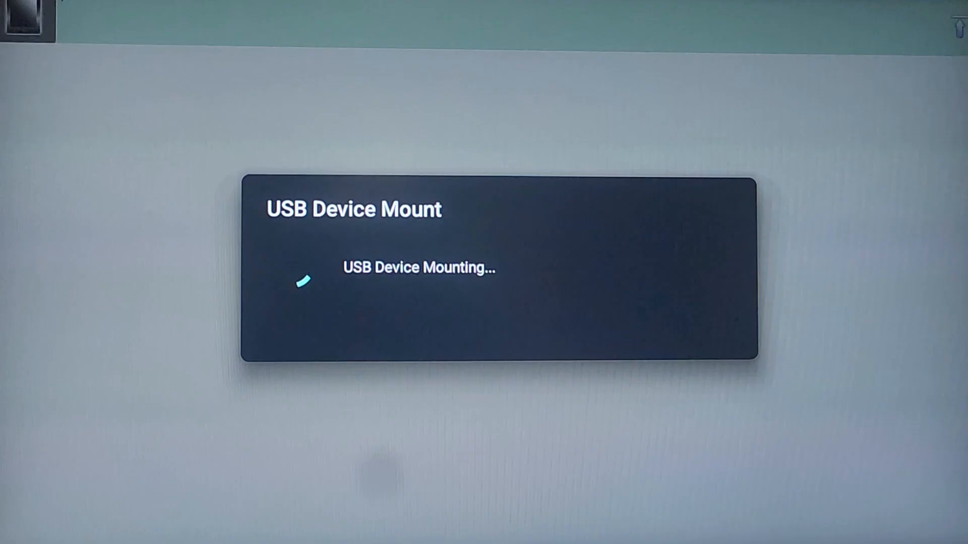
Refocus MLUSB Mounter on the apps row while the USB-to-ATA/ATAPI bridge prompt appears.
key("Left")
key("Right")
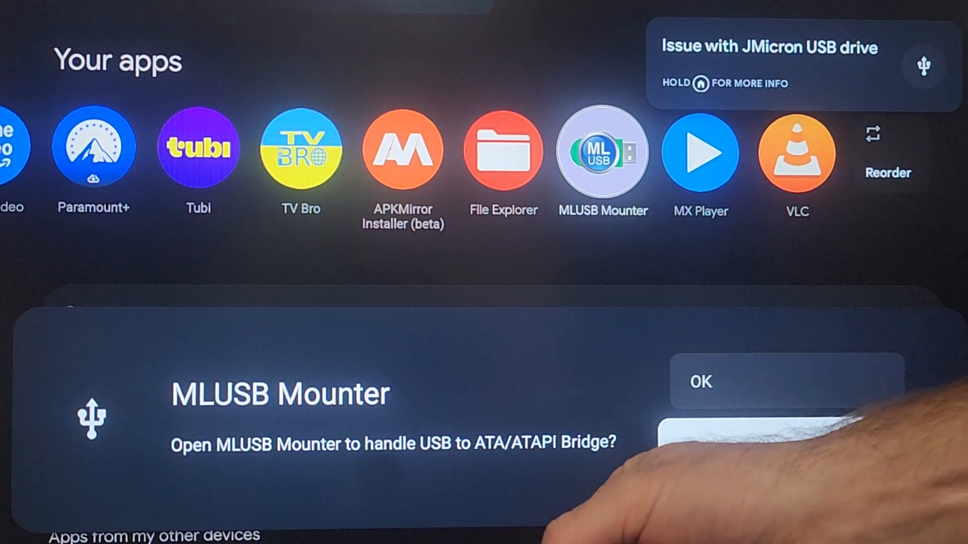
Let MLUSB Mounter handle the reattached drive and grant it USB access.
key("Return")
key("Up")
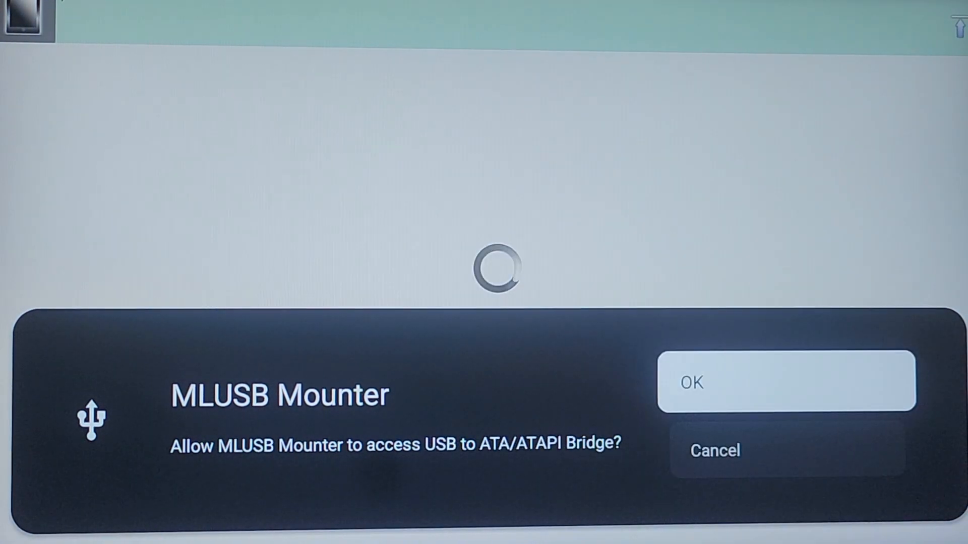
key("Return")
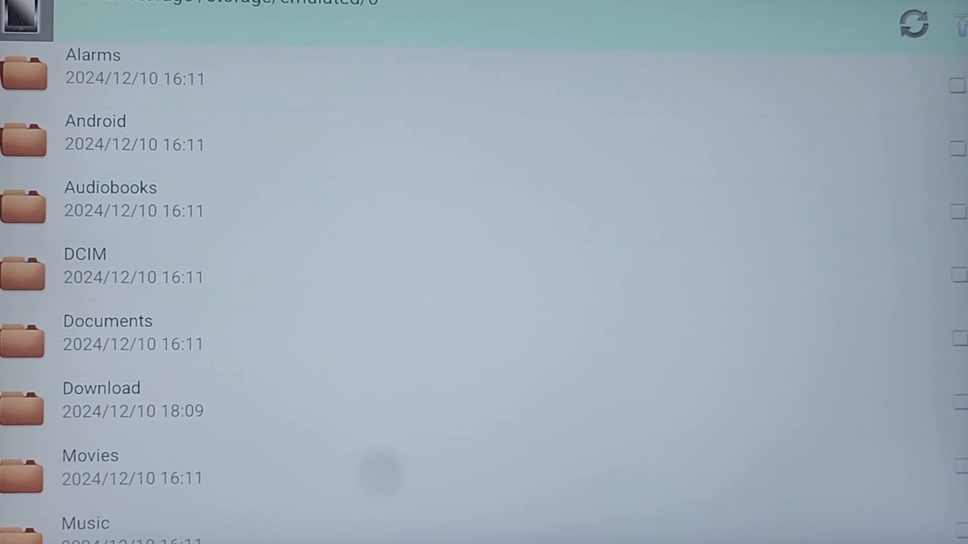
Select the JMicron NTFS hard drive in Device Select and move to the 7.46GB HEVC MKV.
key("Menu")
key("Up")
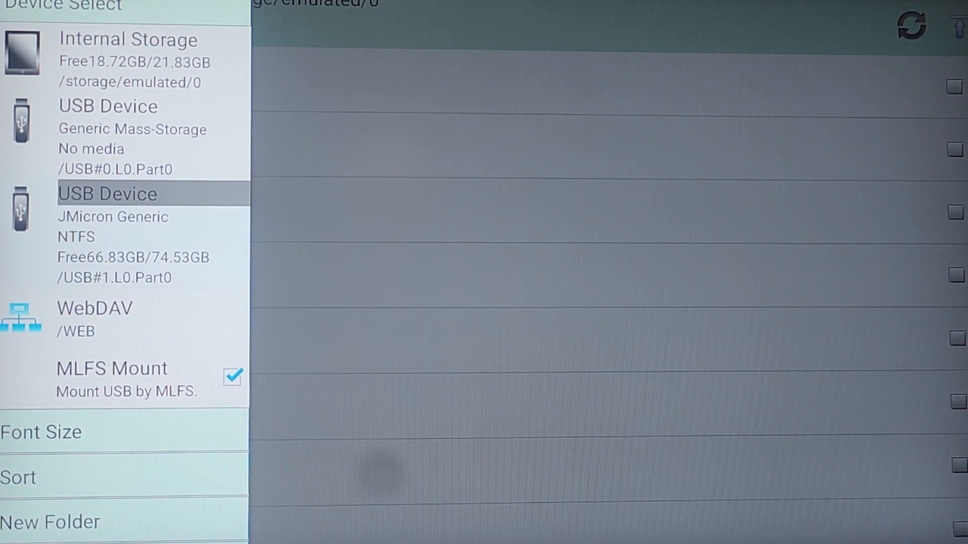
key("Return")
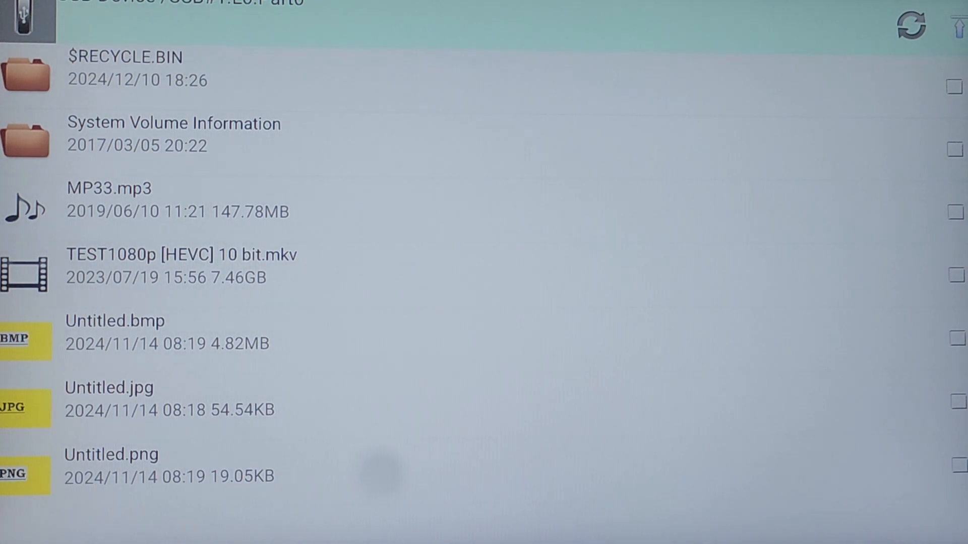
key("Up")
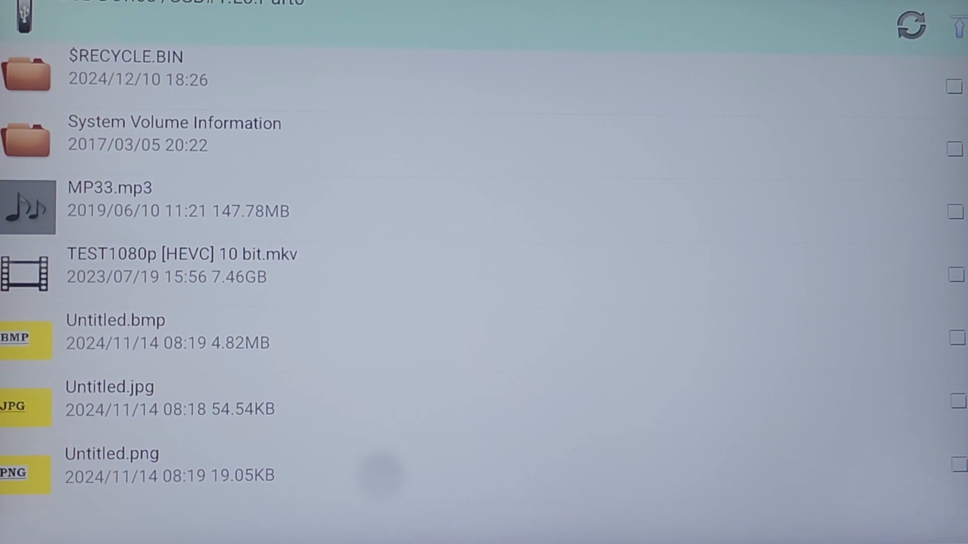
key("Down")
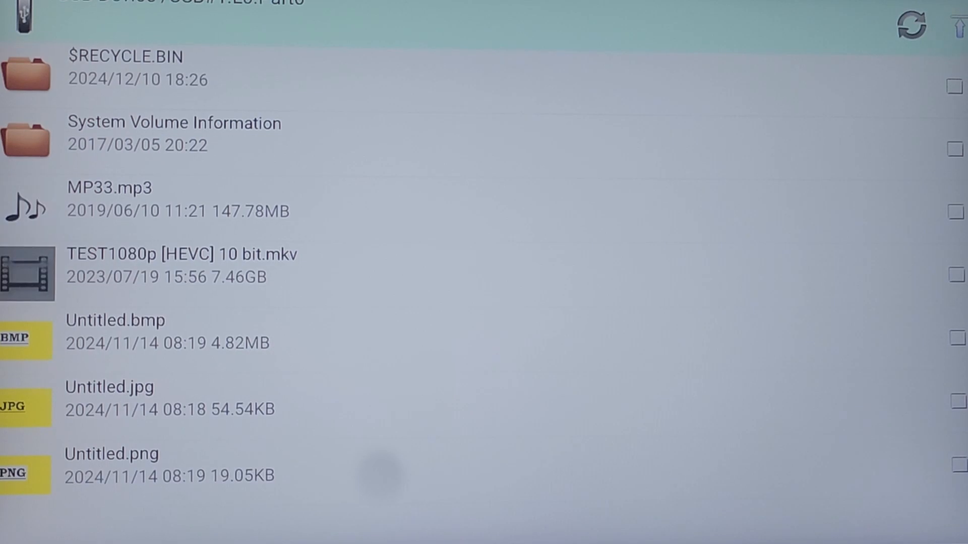
Play the 10-bit HEVC MKV in MX Player, skip ahead 10 seconds, and return to the file list.
key("Return")
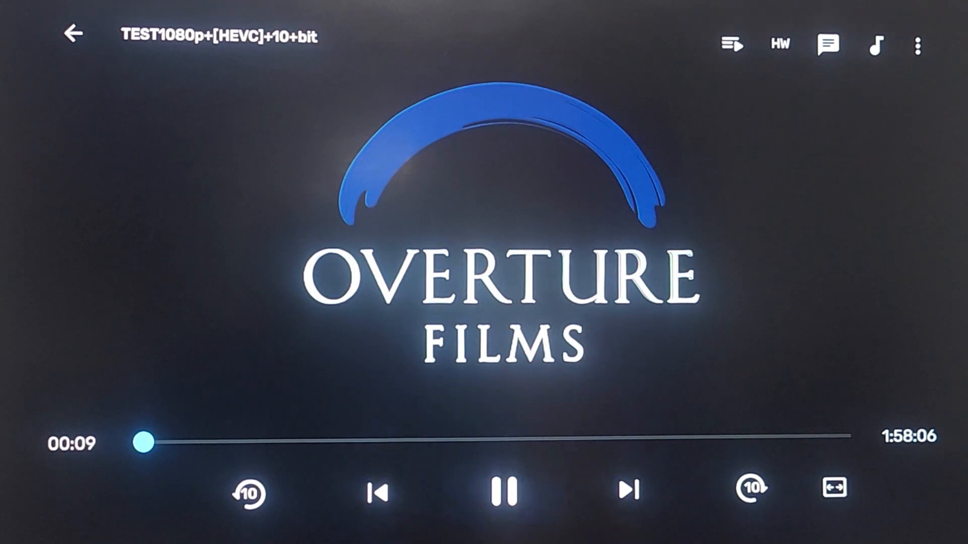
key("Right")
key("Right")
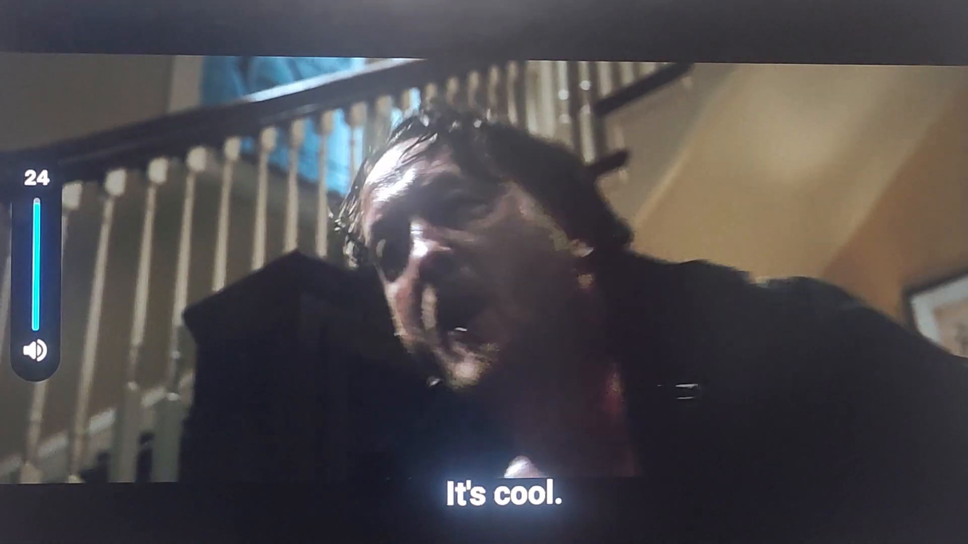
key("Escape")
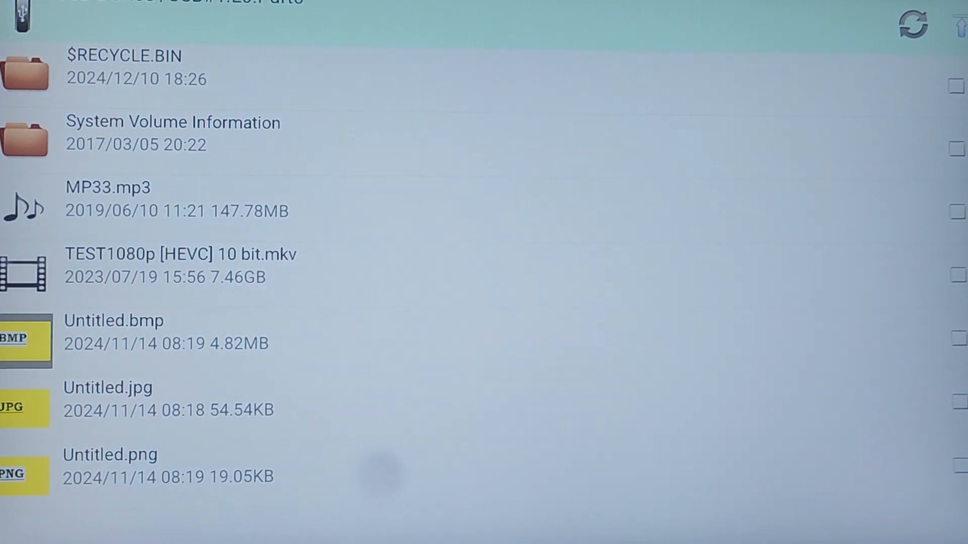
Start MP33.mp3 from the drive playing in VLC, choosing Just once.
key("Return")
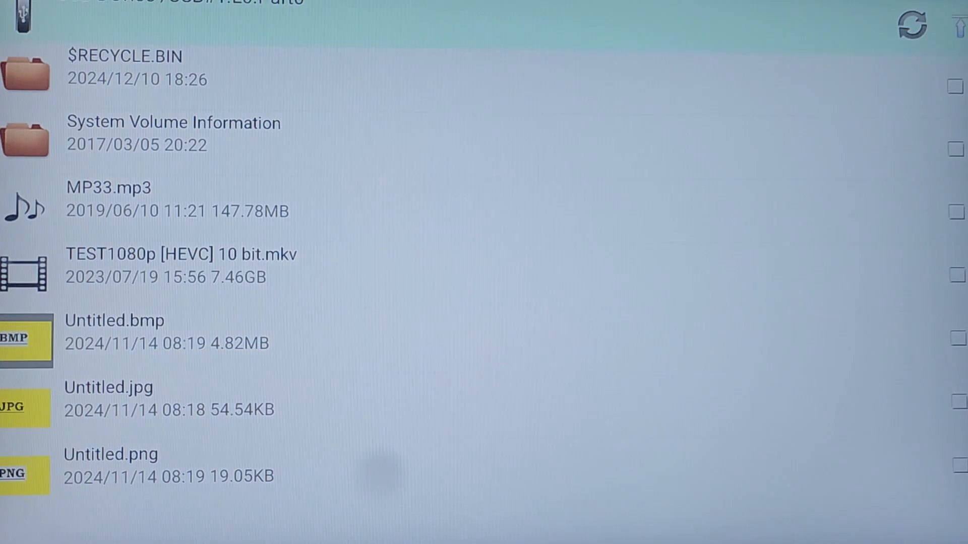
key("Up")
key("Return")
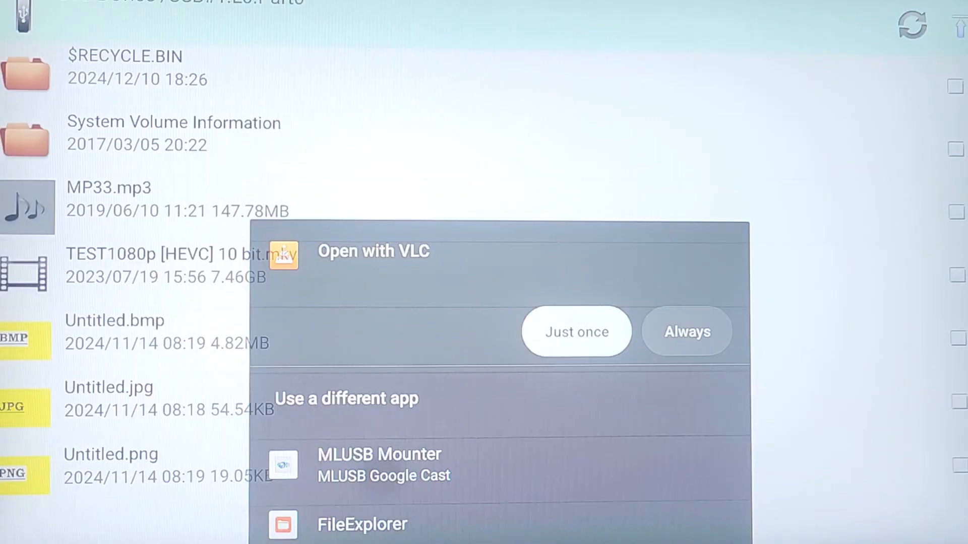
key("Return")
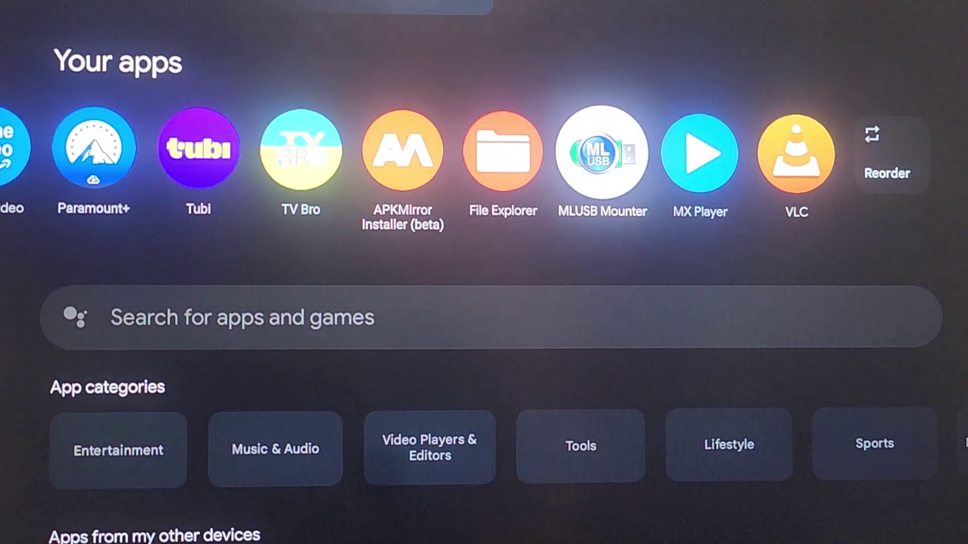
Return to the Google TV For you page and move toward the VLC now-playing card.
key("Up")
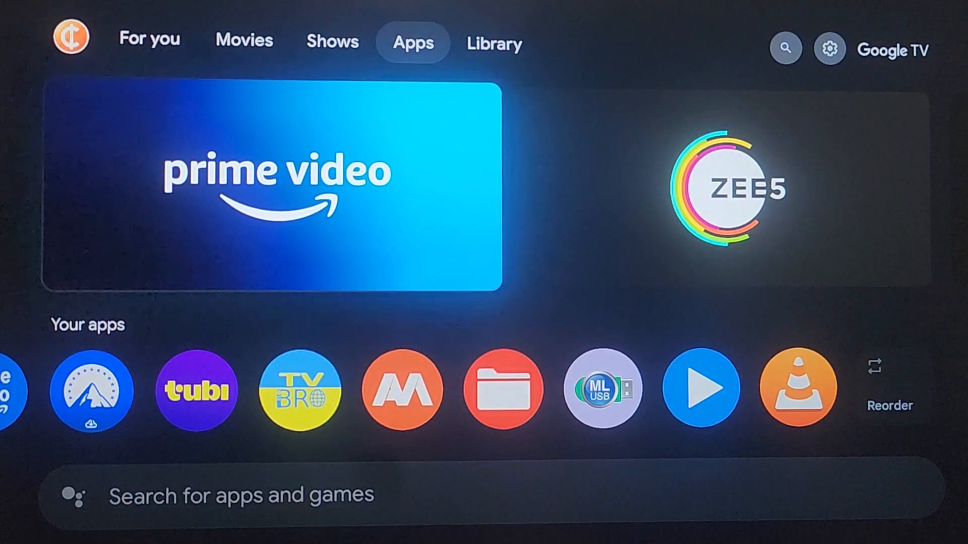
key("Up")
key("Left")
key("Left")
key("Left")
key("Down")
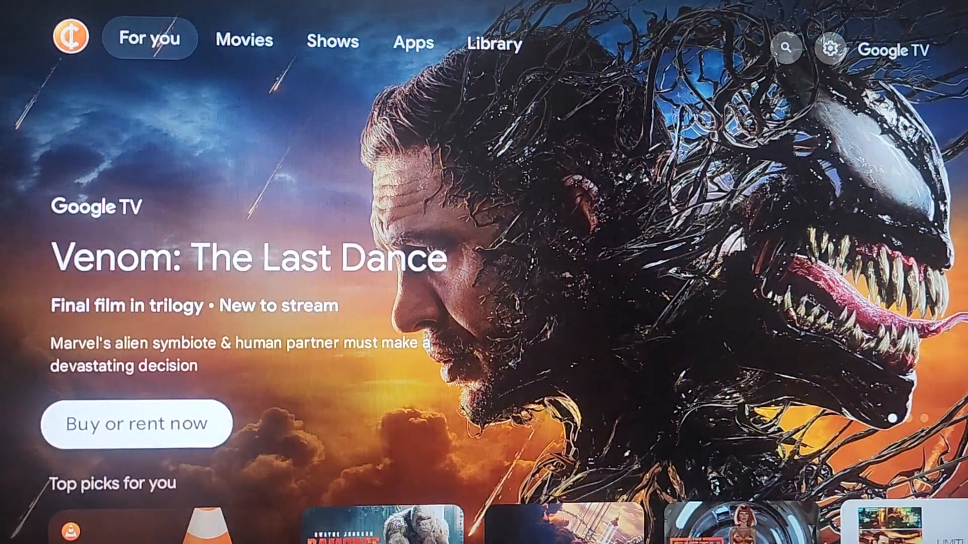
key("Down")
key("Down")
Jump MP33.mp3 ahead to about 16 minutes in VLC's Now Playing screen, then go back home.
key("Up")
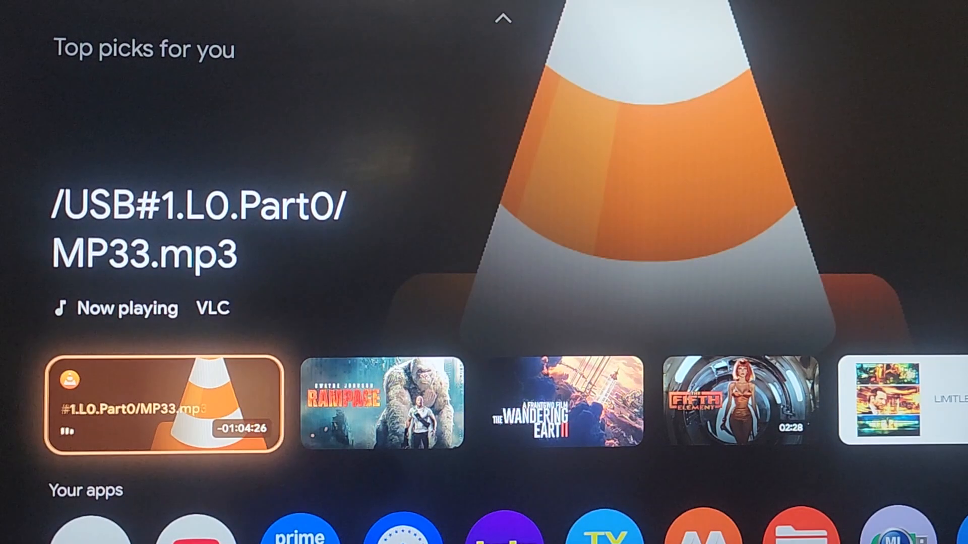
key("Return")
key("Return")
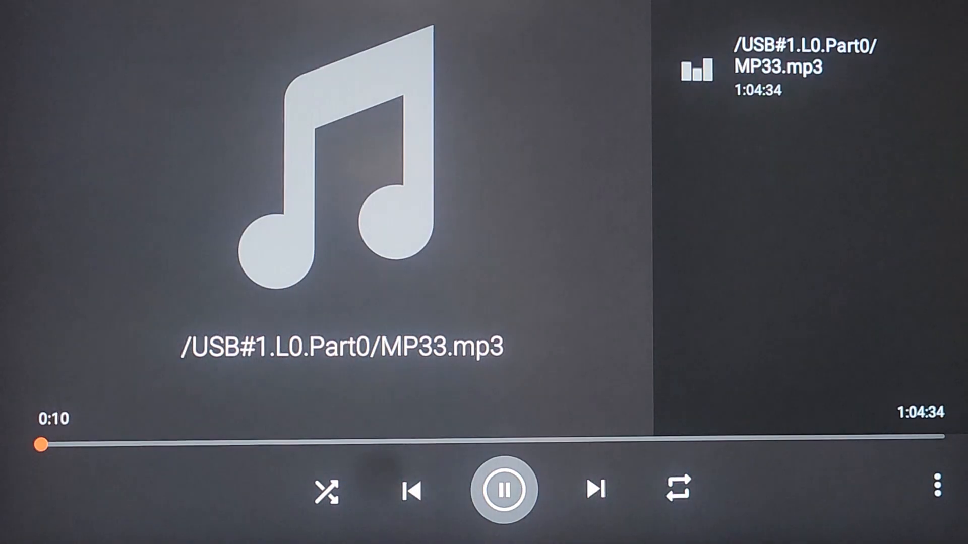
key("Up")
key("Right")
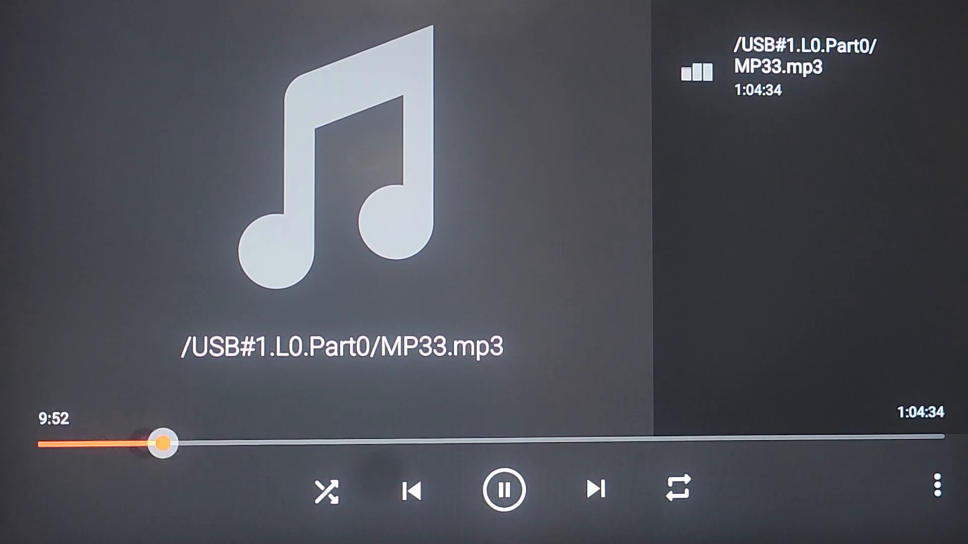
key("Right")
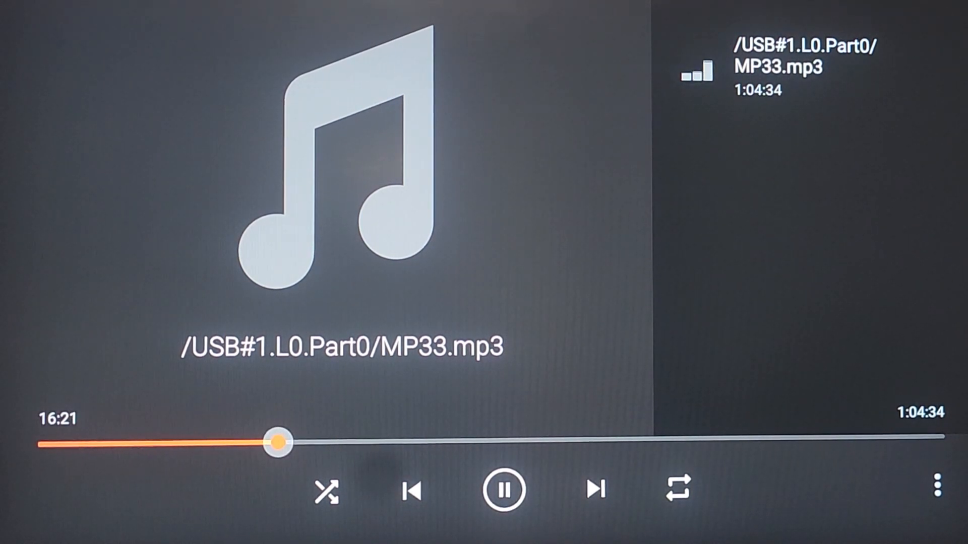
key("Home")
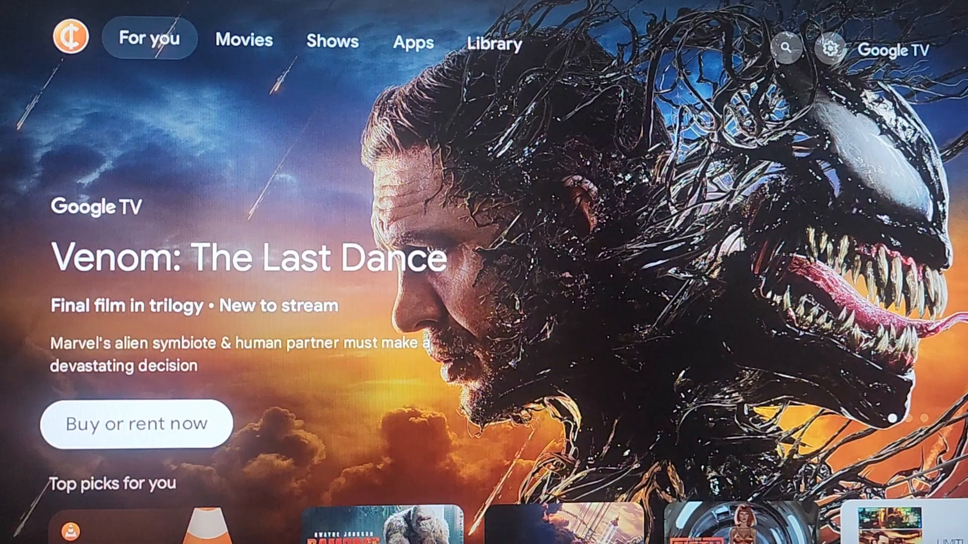